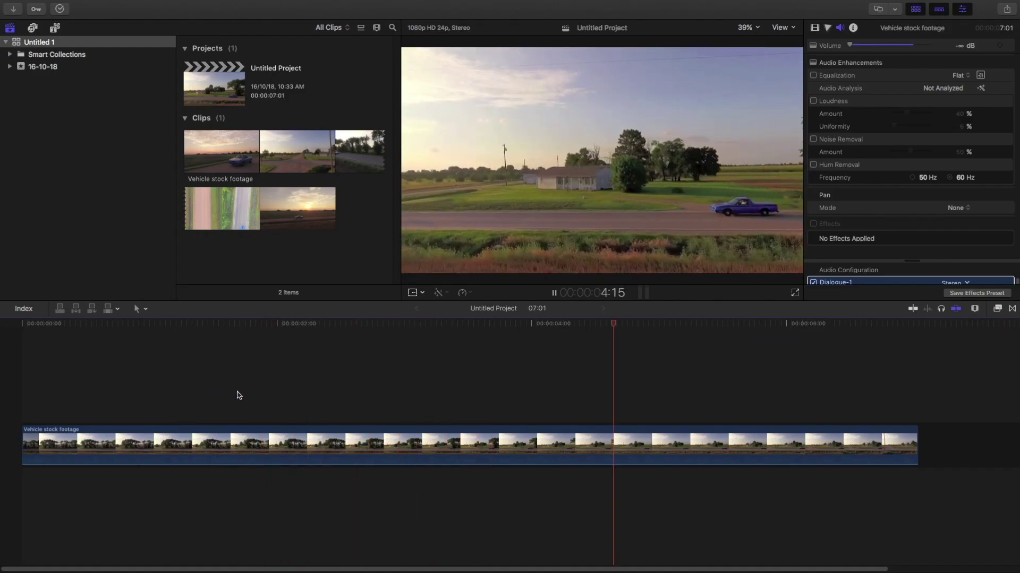
Add a Basic Title, found by searching 'basic', above the Vehicle footage.
{"action": "key", "text": "space"}
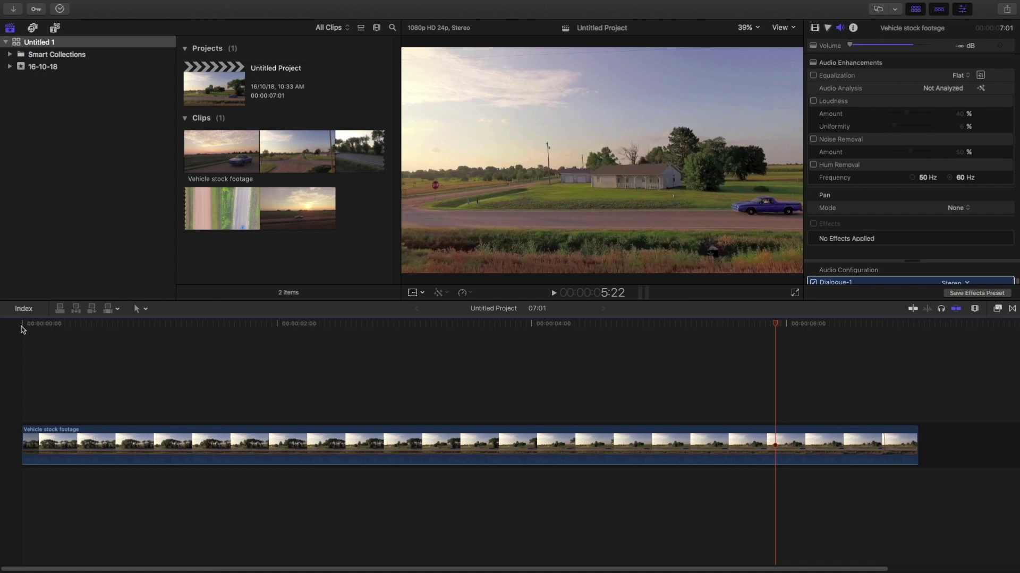
{"action": "left_click", "coordinate": [23, 327]}
{"action": "left_click", "coordinate": [87, 438]}
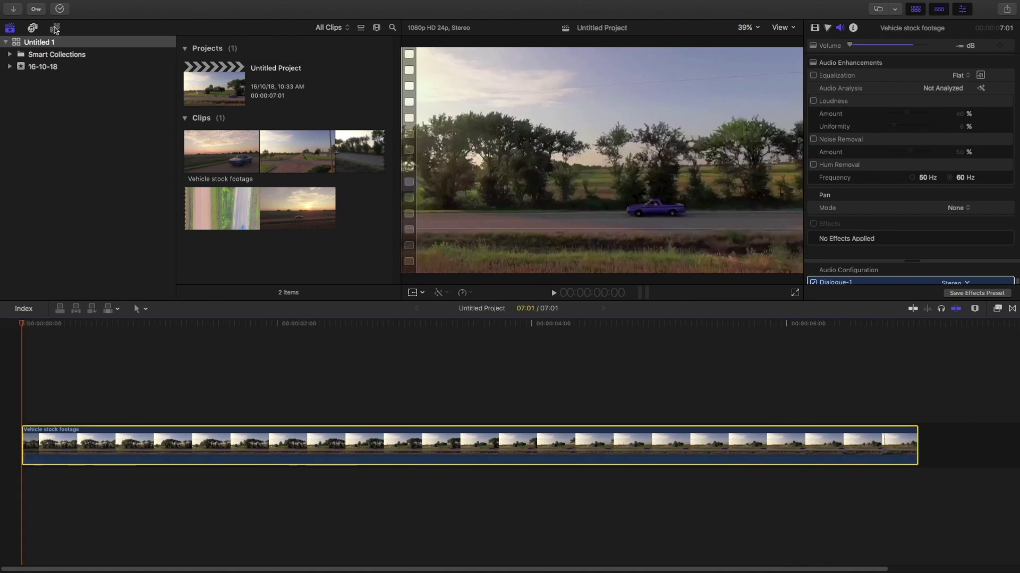
{"action": "left_click", "coordinate": [55, 29]}
{"action": "type", "text": "bas"}
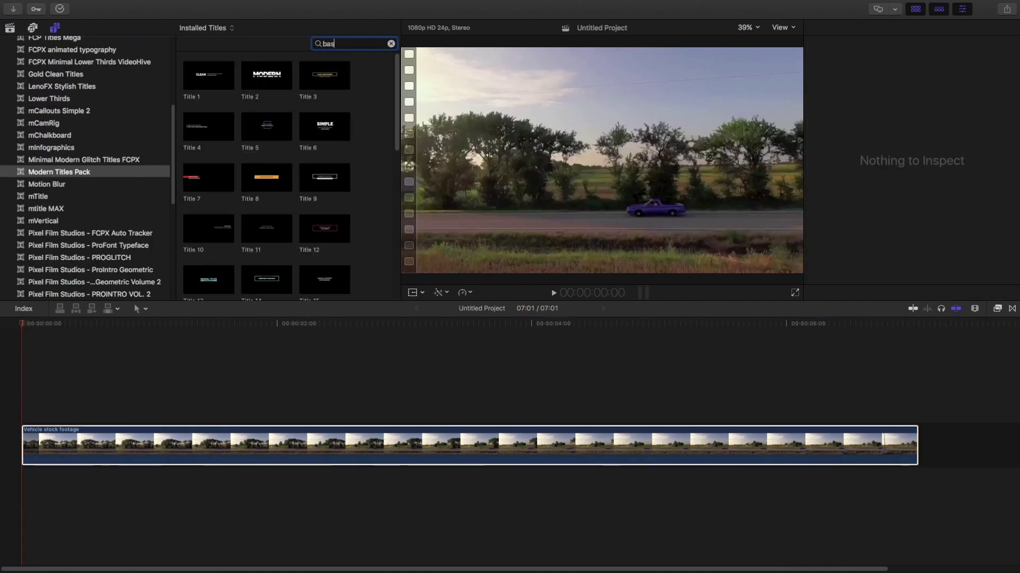
{"action": "type", "text": "ic"}
{"action": "left_click", "coordinate": [78, 45]}
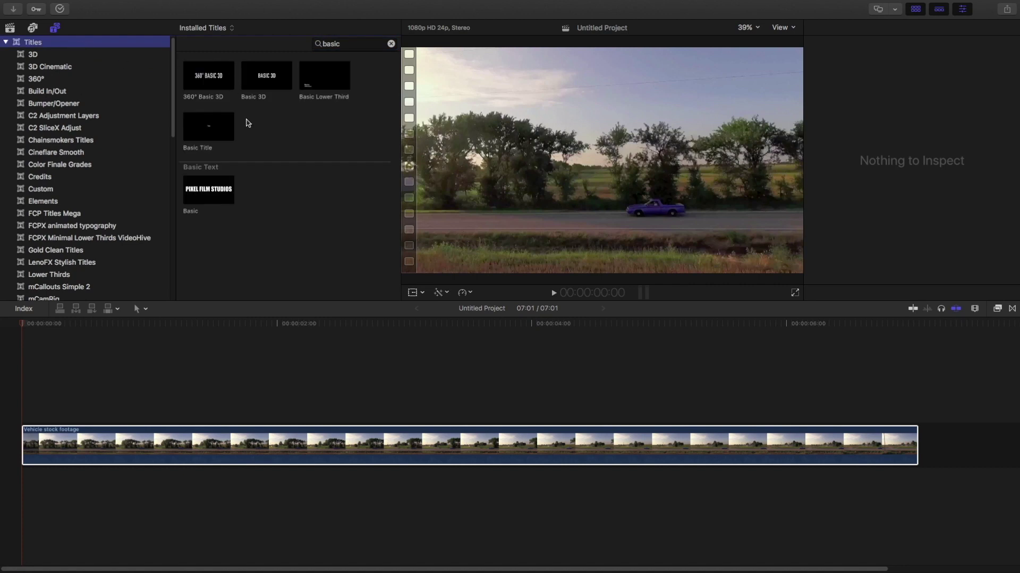
{"action": "left_click_drag", "start_coordinate": [219, 135], "coordinate": [7, 422]}
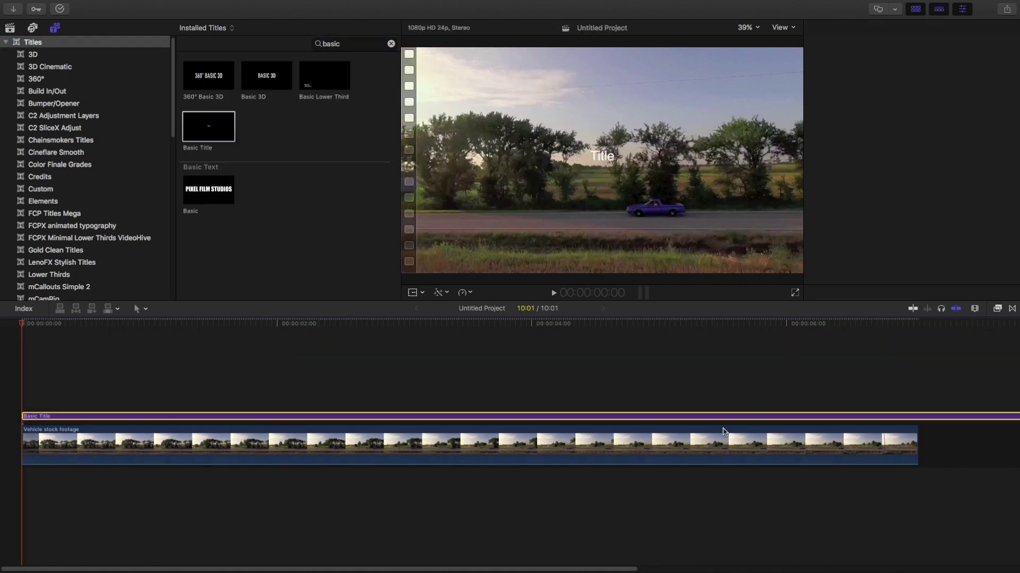
Blade the title where the footage ends at 7:01 and delete the overhang.
{"action": "left_click", "coordinate": [921, 418]}
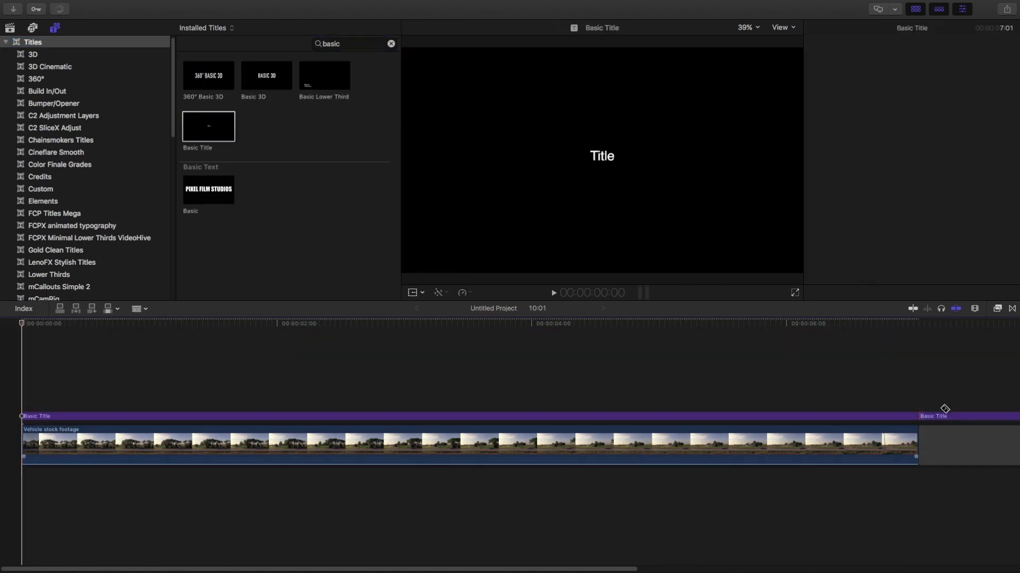
{"action": "key", "text": "a"}
{"action": "left_click", "coordinate": [944, 417]}
{"action": "key", "text": "Delete"}
{"action": "left_click_drag", "start_coordinate": [23, 332], "coordinate": [91, 330]}
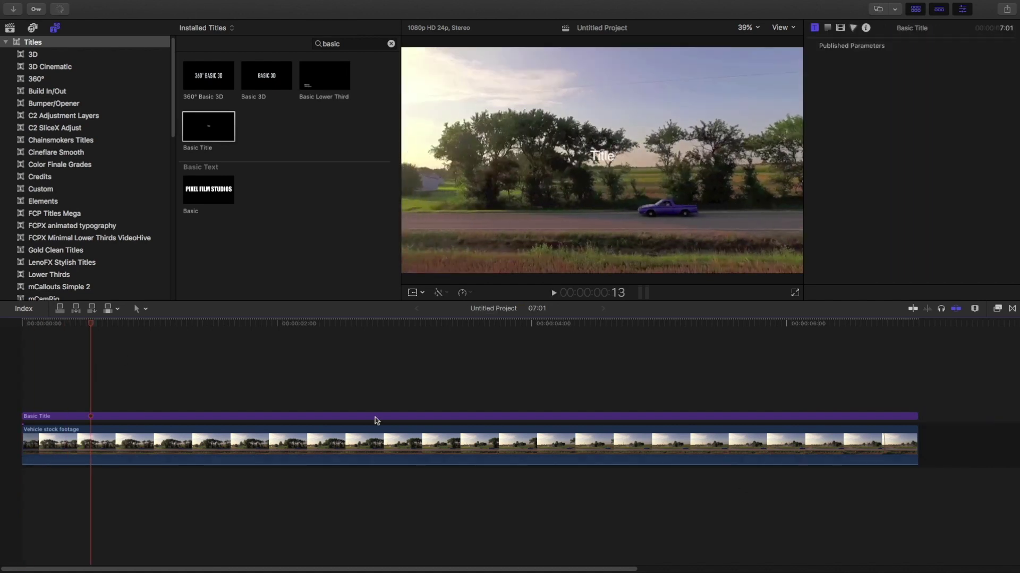
{"action": "left_click", "coordinate": [377, 417]}
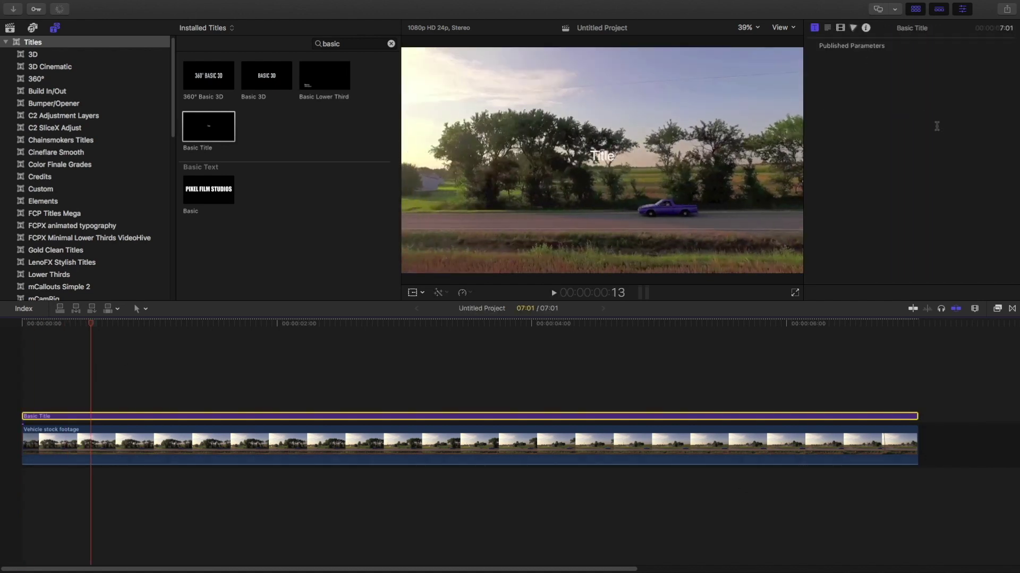
Set the title font to Helvetica with Bold weight.
{"action": "left_click", "coordinate": [907, 160]}
{"action": "left_click", "coordinate": [905, 164]}
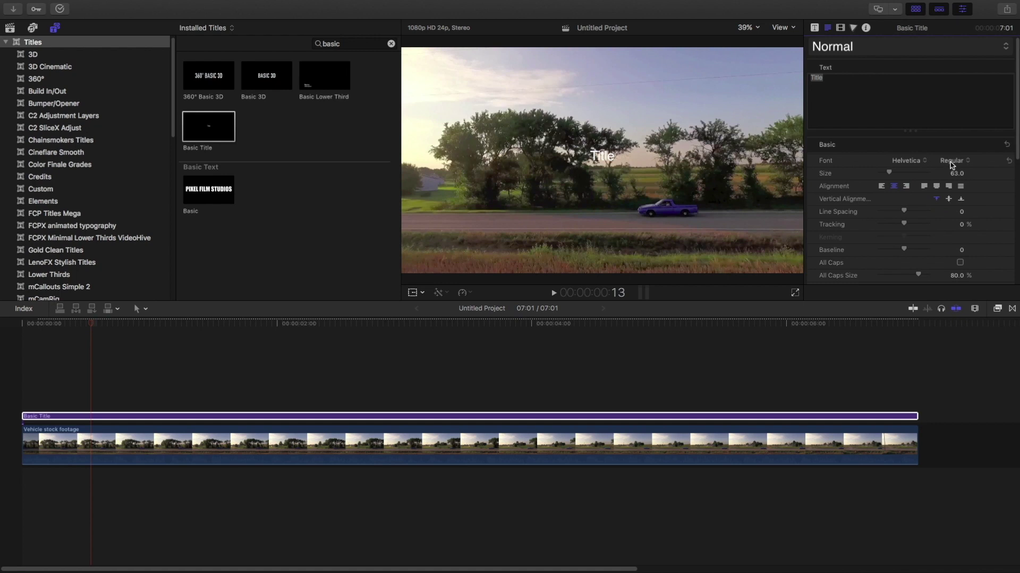
{"action": "left_click", "coordinate": [951, 161]}
{"action": "left_click", "coordinate": [954, 205]}
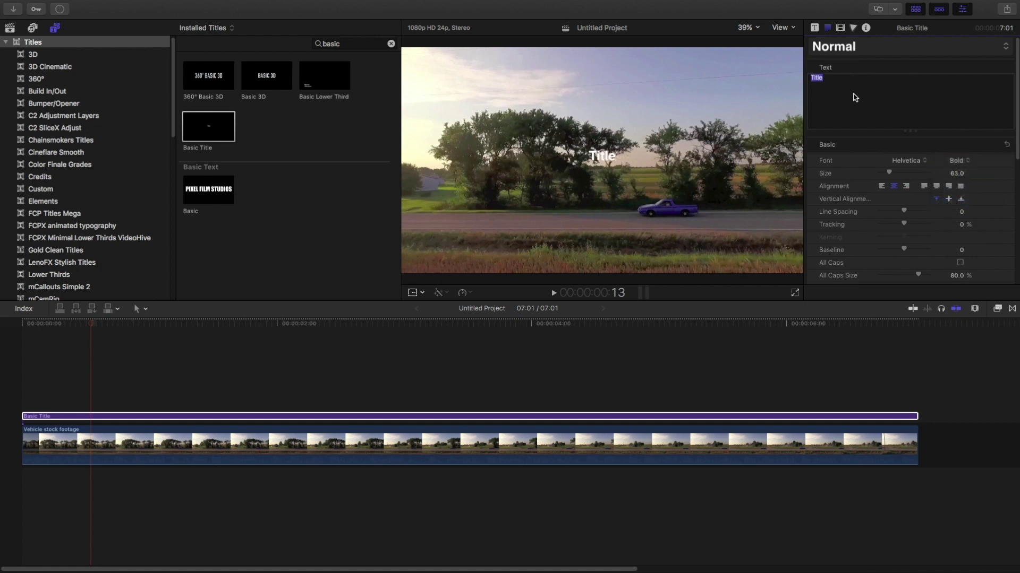
Make the title read 'WELCOME TO MY CHANNEL' at size 88.
{"action": "type", "text": "MY CHANNEL"}
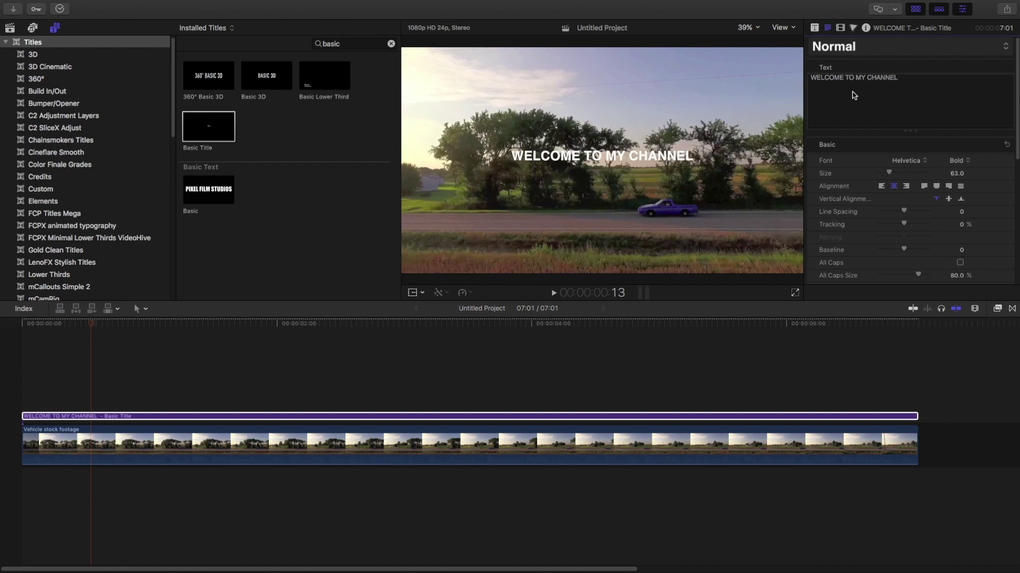
{"action": "left_click_drag", "start_coordinate": [894, 174], "coordinate": [897, 178]}
{"action": "scroll", "coordinate": [886, 181], "scroll_direction": "down", "scroll_amount": 3}
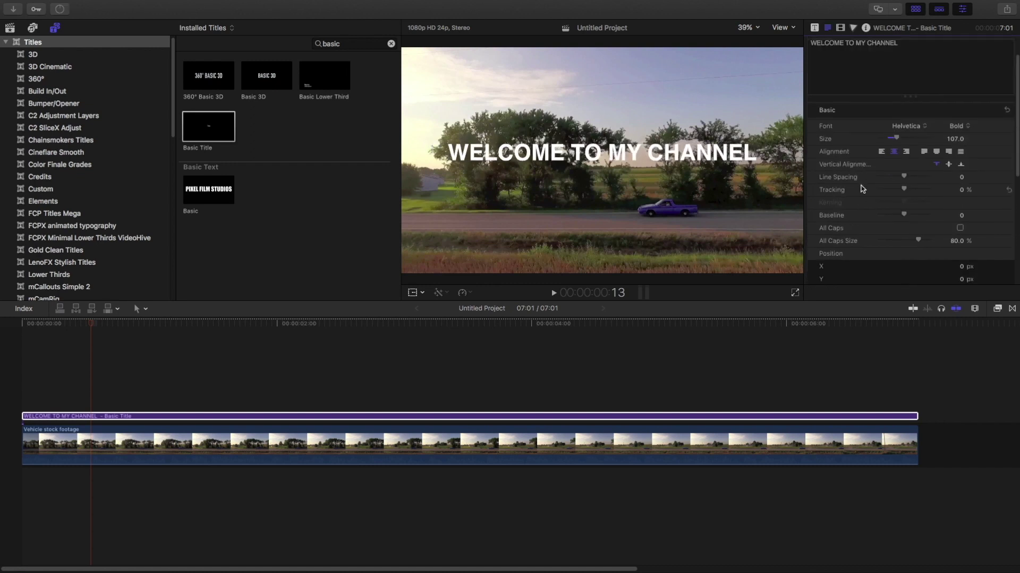
{"action": "left_click_drag", "start_coordinate": [898, 141], "coordinate": [893, 142]}
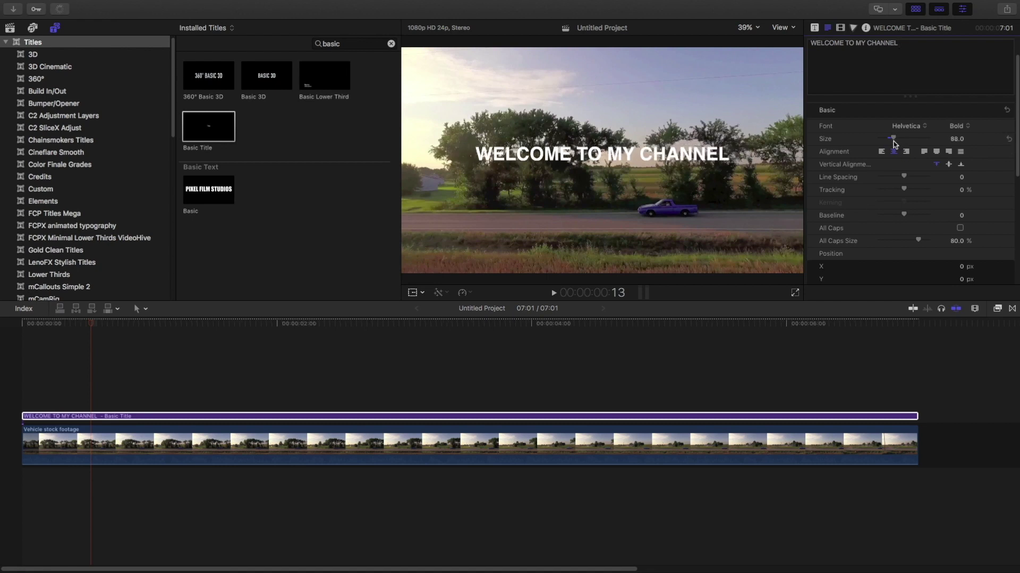
{"action": "scroll", "coordinate": [846, 169], "scroll_direction": "down", "scroll_amount": 8}
Turn on a purple outline for the title text.
{"action": "scroll", "coordinate": [846, 169], "scroll_direction": "down", "scroll_amount": 9}
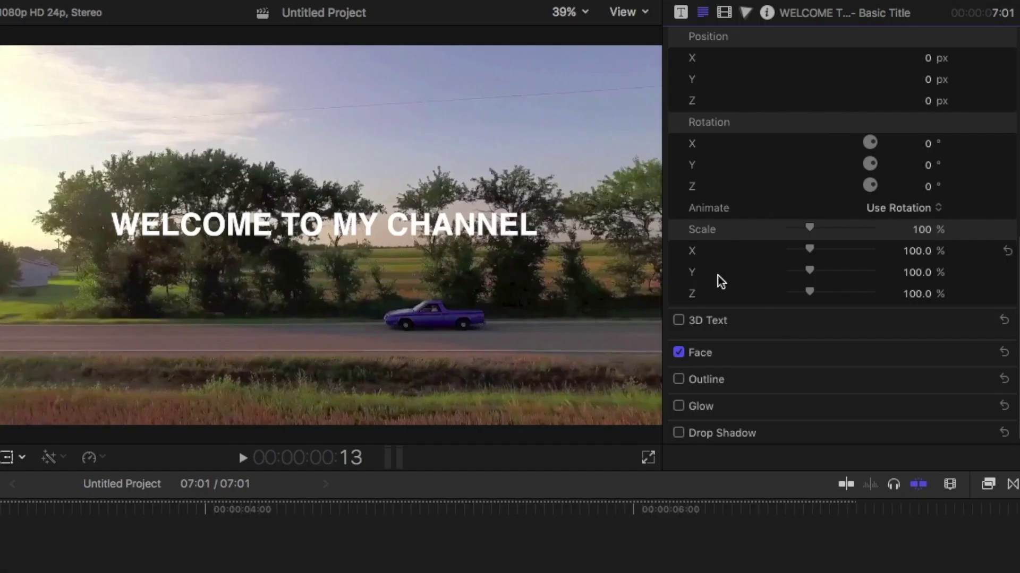
{"action": "left_click", "coordinate": [680, 379]}
{"action": "left_click", "coordinate": [983, 378]}
{"action": "scroll", "coordinate": [856, 398], "scroll_direction": "down", "scroll_amount": 8}
{"action": "left_click", "coordinate": [915, 315]}
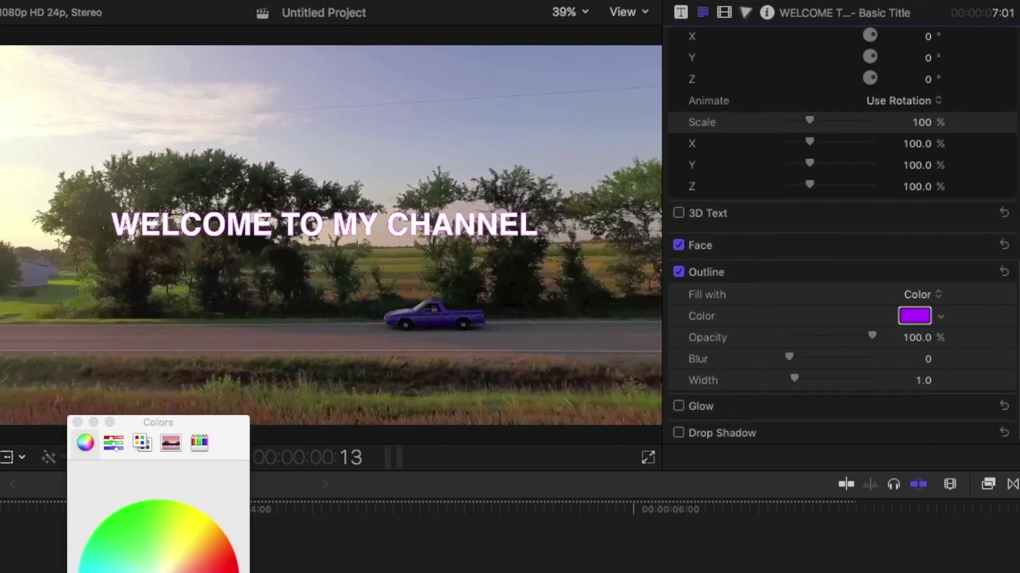
{"action": "left_click", "coordinate": [78, 422]}
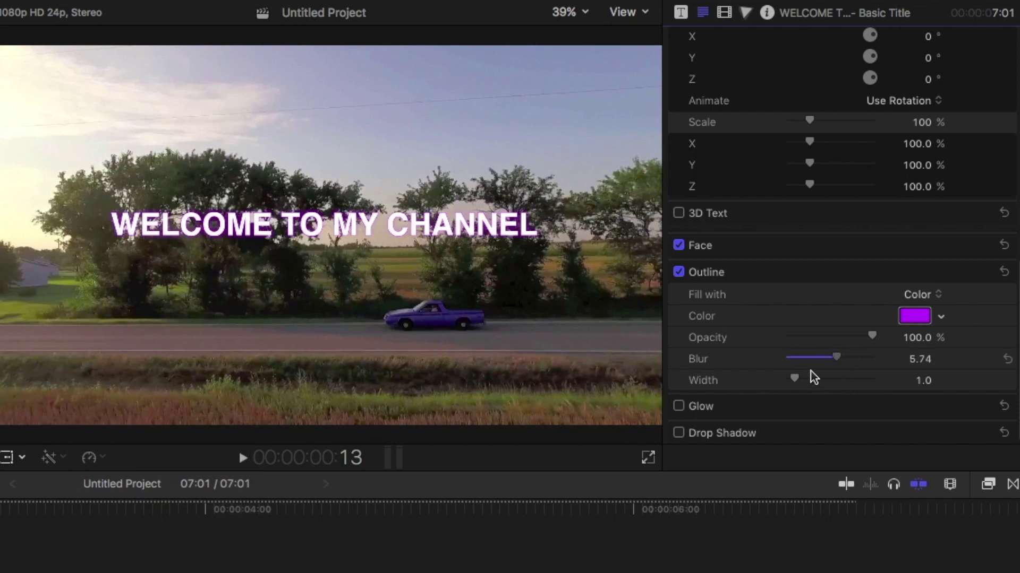
Set the outline blur to 35 and width to 7.0, then play back the glow.
{"action": "left_click_drag", "start_coordinate": [837, 381], "coordinate": [849, 361]}
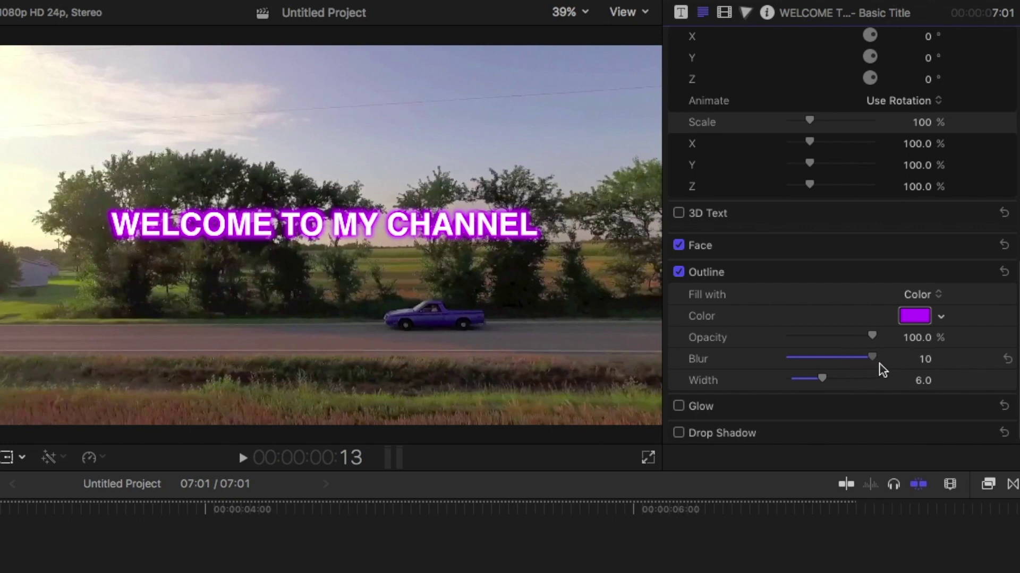
{"action": "left_click_drag", "start_coordinate": [834, 379], "coordinate": [840, 380]}
{"action": "left_click", "coordinate": [925, 360]}
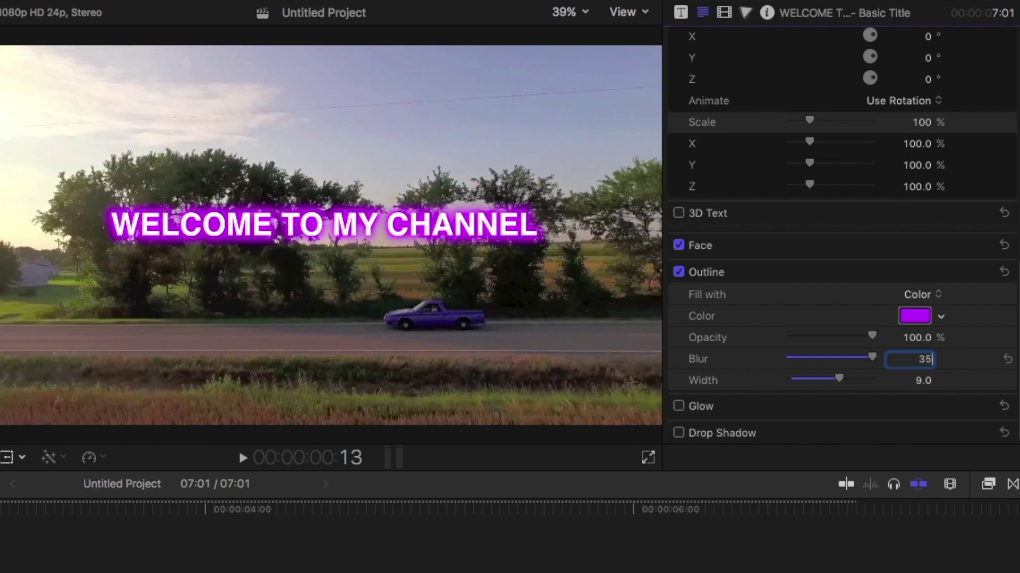
{"action": "key", "text": "Return"}
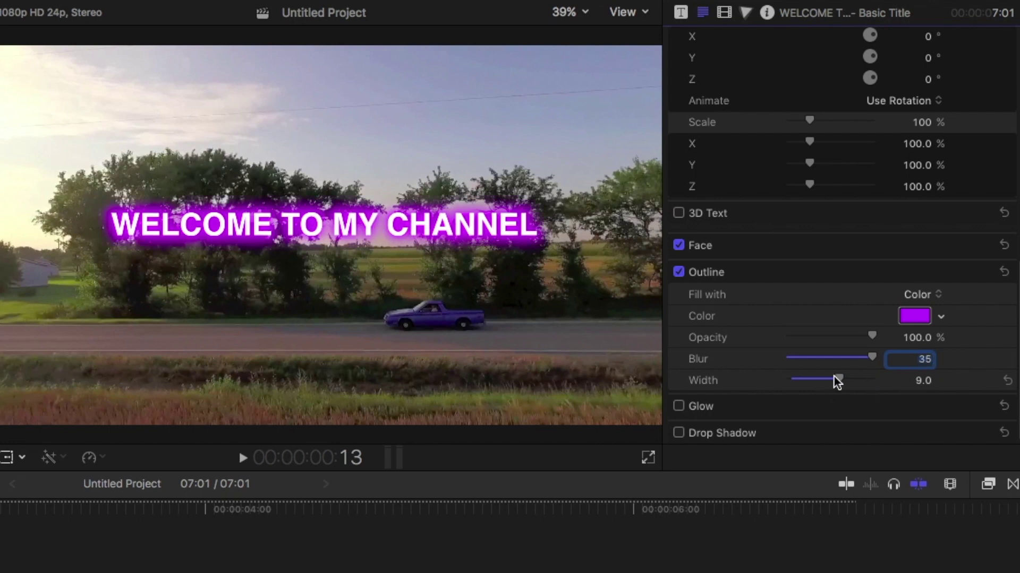
{"action": "mouse_move", "coordinate": [837, 381]}
{"action": "left_mouse_down"}
{"action": "mouse_move", "coordinate": [816, 380]}
{"action": "mouse_move", "coordinate": [828, 380]}
{"action": "left_mouse_up"}
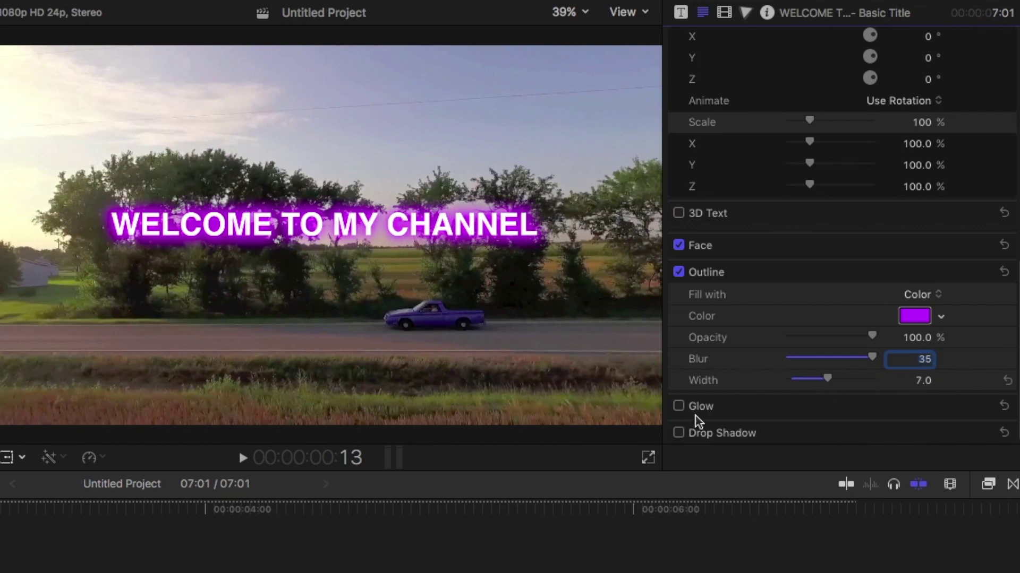
{"action": "key", "text": "space"}
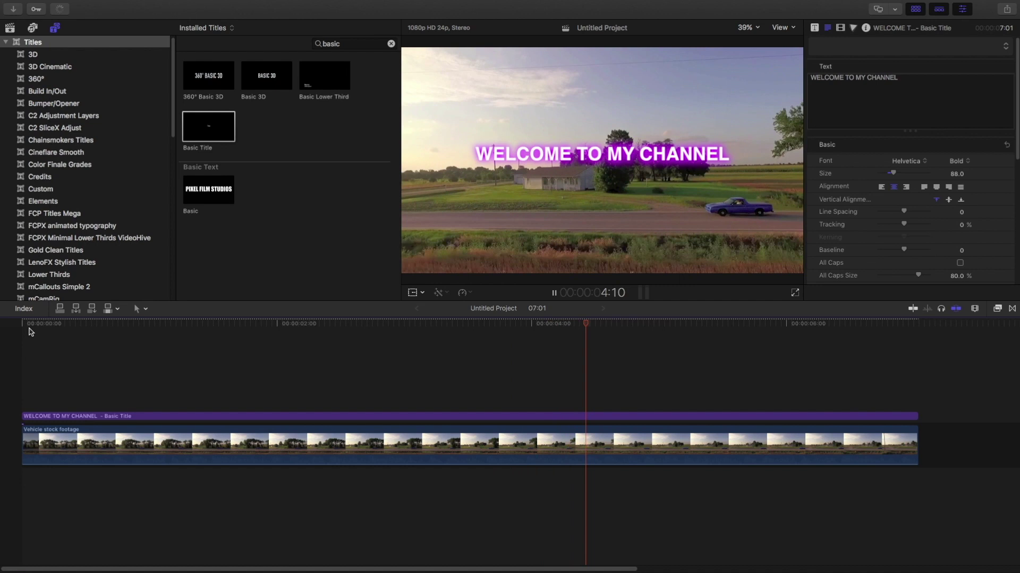
Stop playback and nest the title clip into a compound clip.
{"action": "key", "text": "space"}
{"action": "key", "text": "Home"}
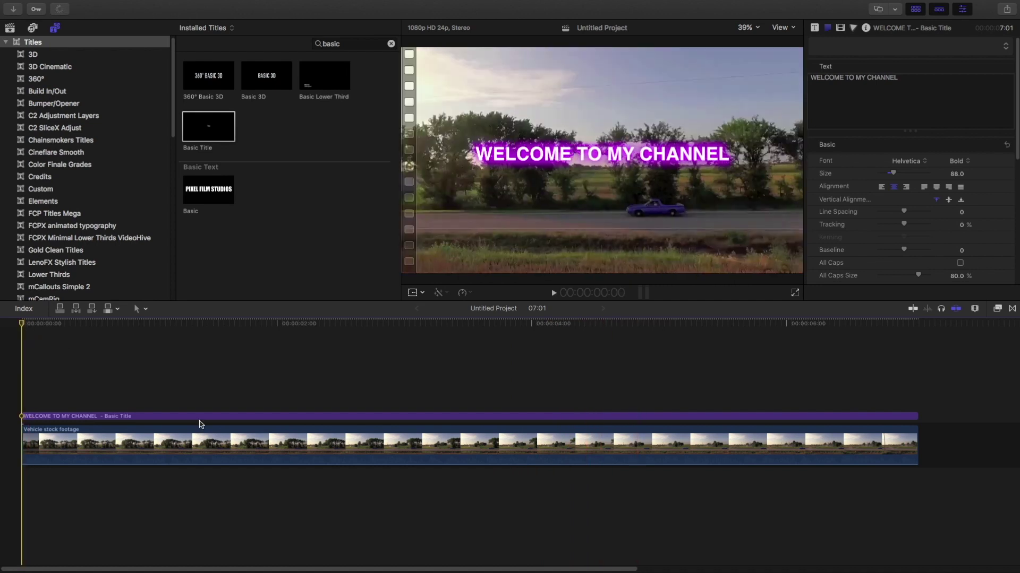
{"action": "left_click", "coordinate": [198, 416]}
{"action": "key", "text": "alt+g"}
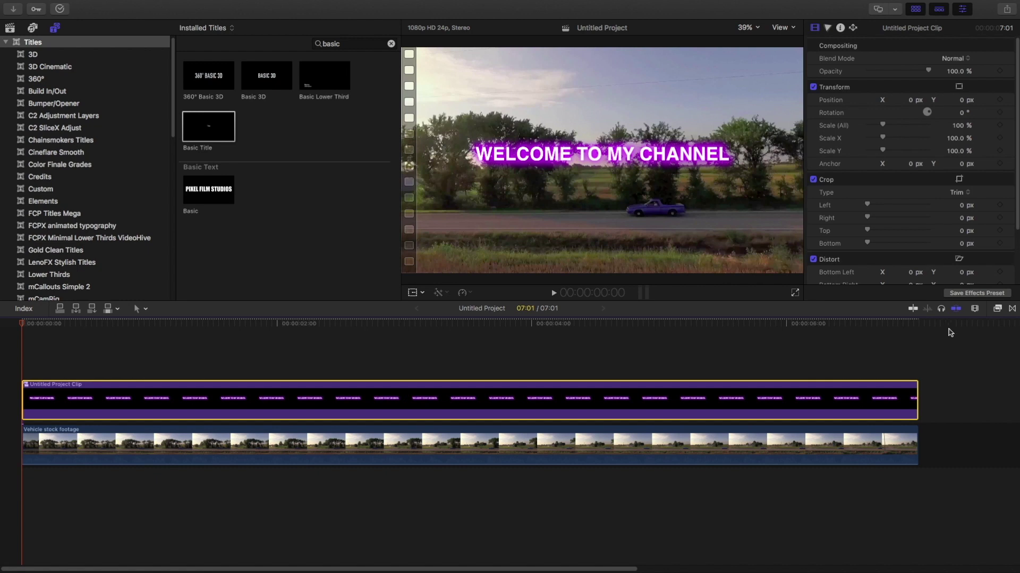
Move the compound title left to about X -332.3, Y -52.8 px and show the library.
{"action": "right_click", "coordinate": [685, 155]}
{"action": "left_click", "coordinate": [689, 156]}
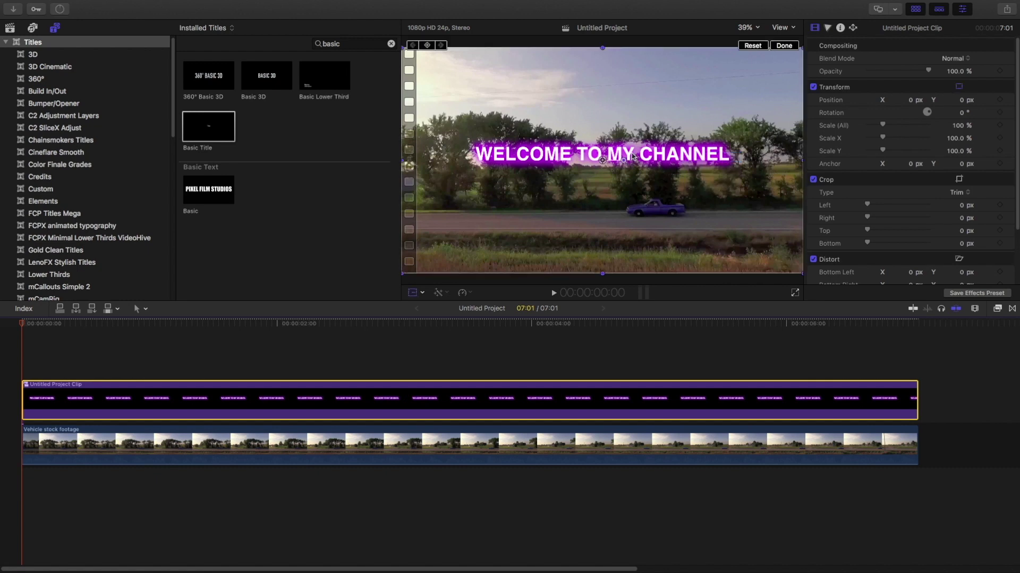
{"action": "left_click_drag", "start_coordinate": [596, 171], "coordinate": [528, 166]}
{"action": "key", "text": "super+1"}
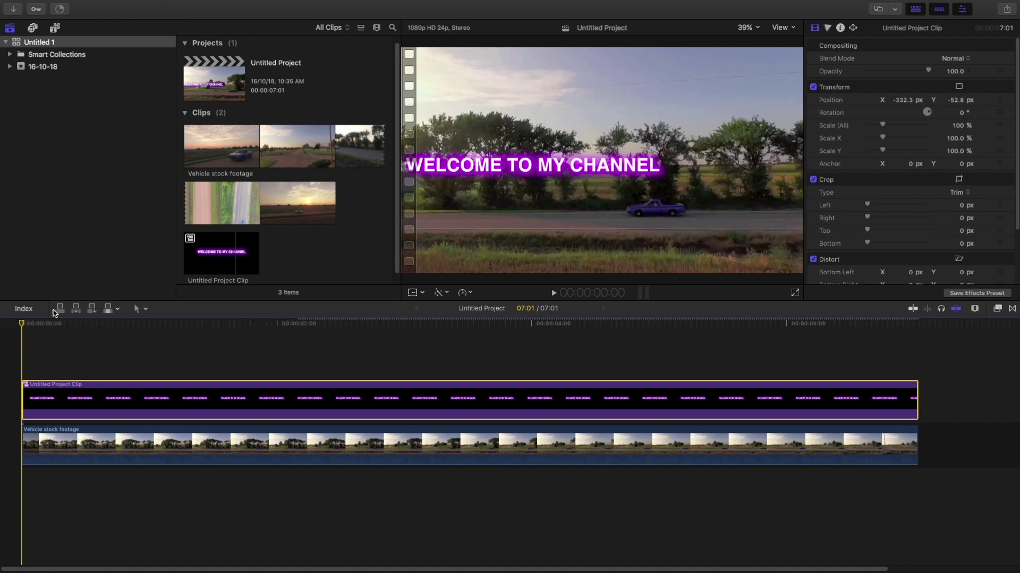
Add the pink Pastel solid from Generators > Solids above the title and stretch it to 7:01.
{"action": "left_click", "coordinate": [54, 28]}
{"action": "scroll", "coordinate": [76, 175], "scroll_direction": "down", "scroll_amount": 10}
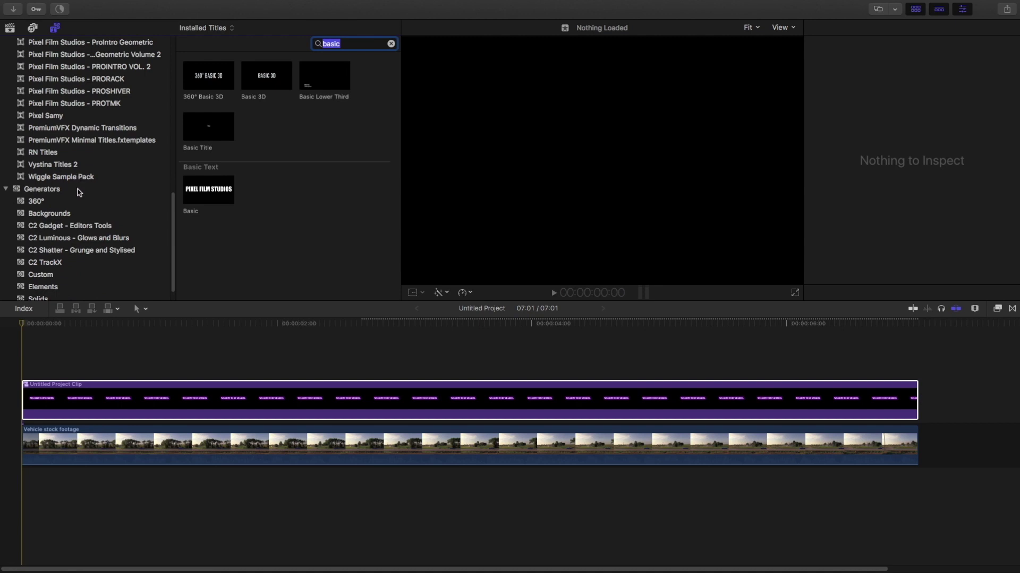
{"action": "scroll", "coordinate": [92, 228], "scroll_direction": "down", "scroll_amount": 1}
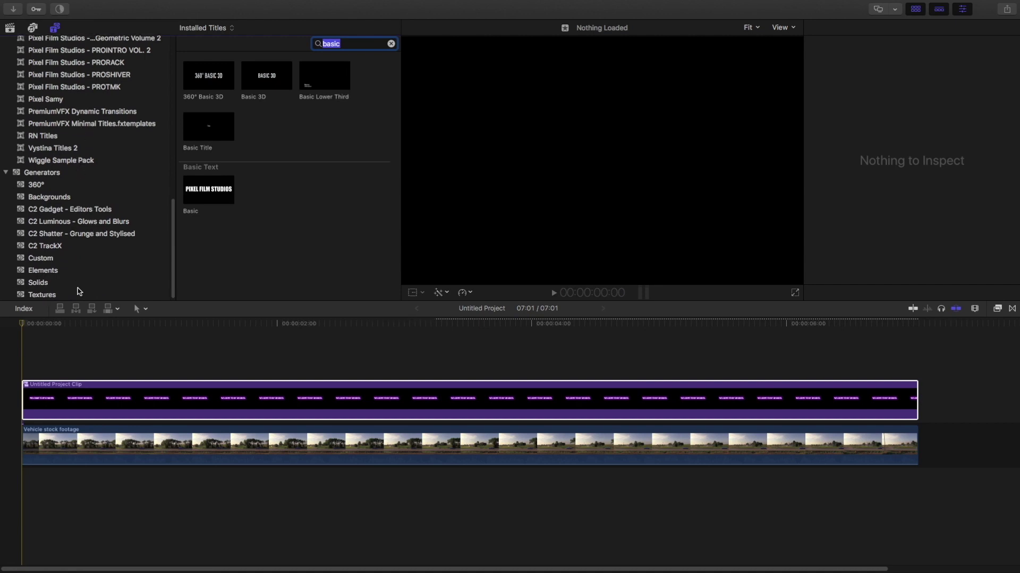
{"action": "left_click", "coordinate": [80, 283]}
{"action": "left_click_drag", "start_coordinate": [240, 171], "coordinate": [32, 357]}
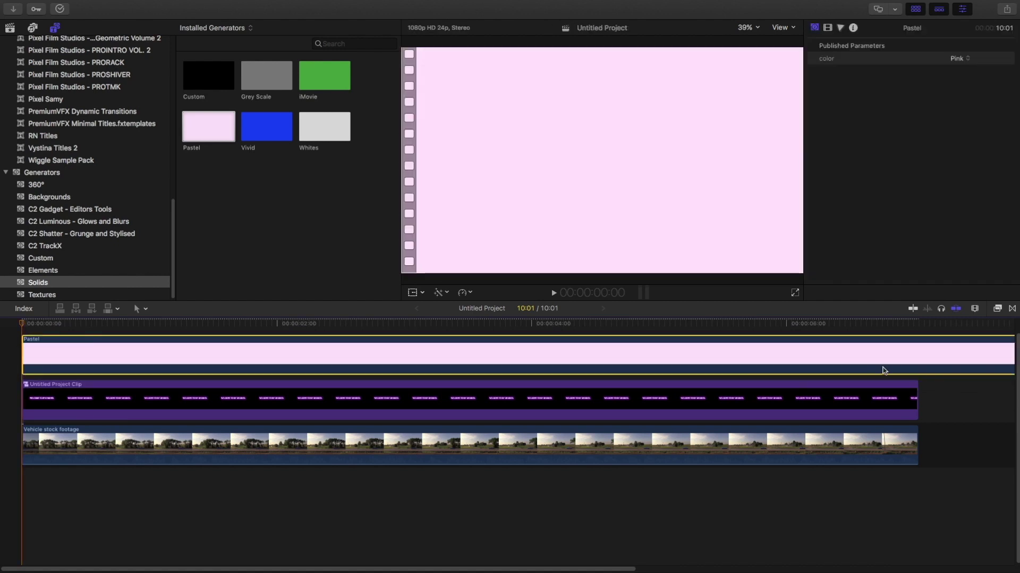
{"action": "left_click_drag", "start_coordinate": [926, 360], "coordinate": [975, 503]}
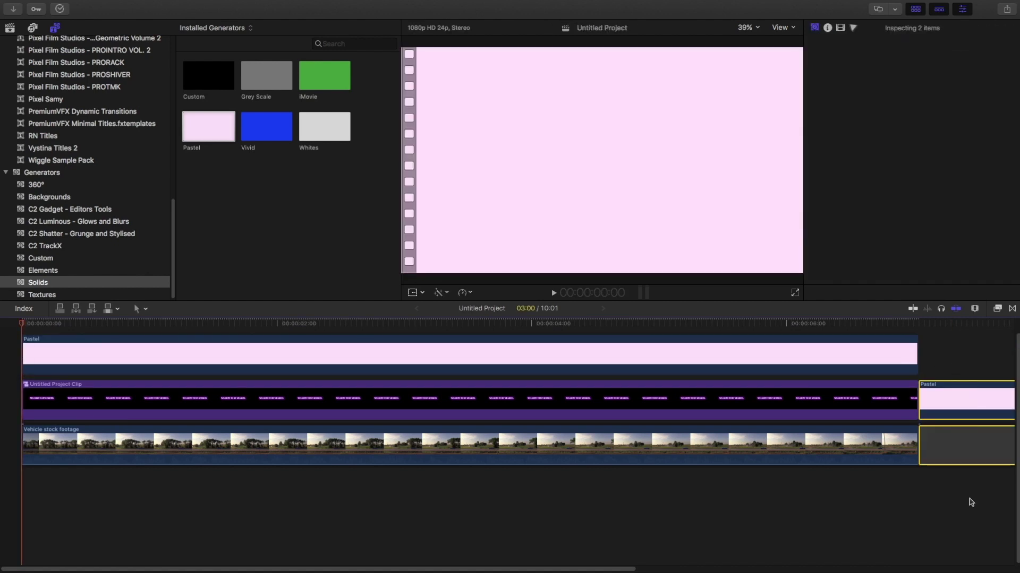
{"action": "left_click", "coordinate": [589, 357]}
{"action": "left_click", "coordinate": [287, 325]}
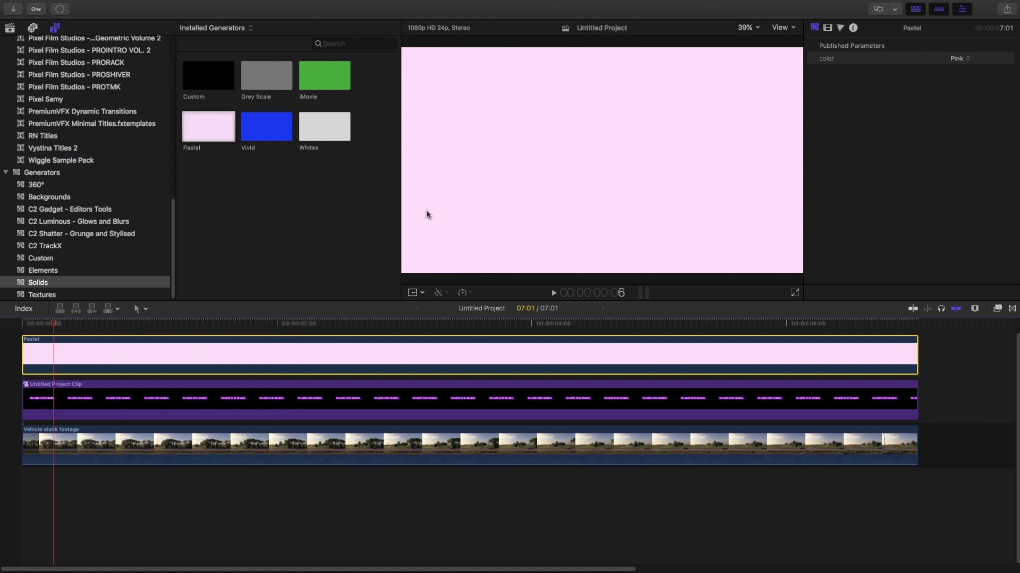
Squeeze the Pastel solid into a thin vertical line and move it under CHANNEL.
{"action": "right_click", "coordinate": [552, 154]}
{"action": "left_click", "coordinate": [565, 160]}
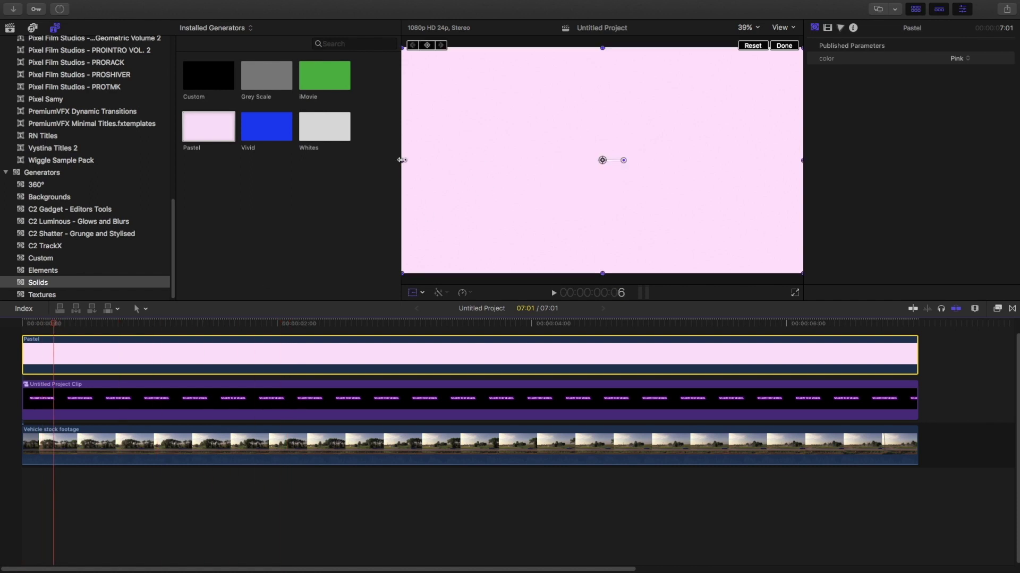
{"action": "left_click_drag", "start_coordinate": [402, 160], "coordinate": [606, 179]}
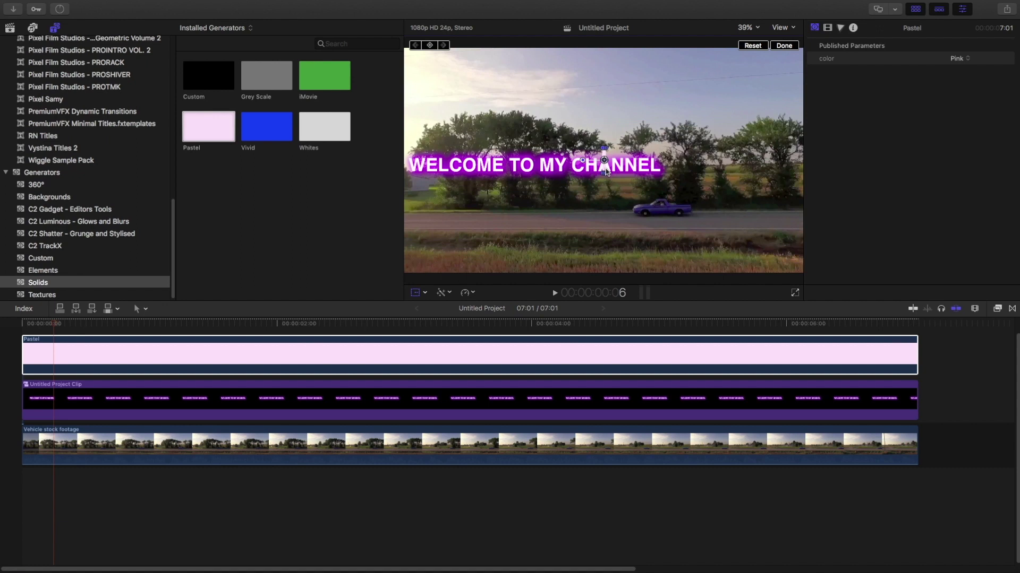
{"action": "left_click_drag", "start_coordinate": [604, 160], "coordinate": [657, 184]}
{"action": "left_click", "coordinate": [780, 46]}
Zoom the viewer to 75% and bring back transform controls on the line.
{"action": "left_click", "coordinate": [749, 27]}
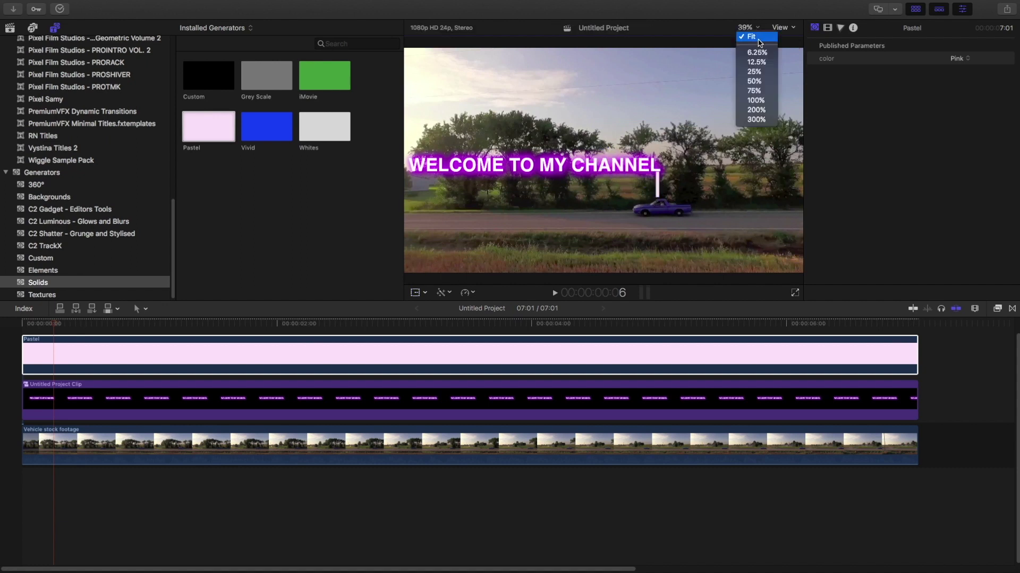
{"action": "left_click", "coordinate": [754, 91]}
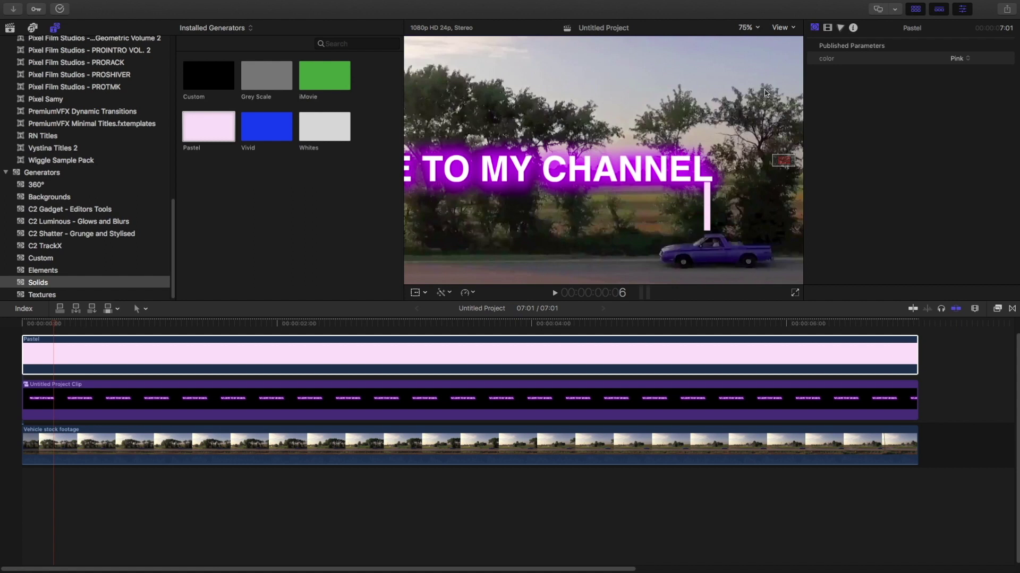
{"action": "right_click", "coordinate": [713, 213]}
{"action": "key", "text": "Escape"}
{"action": "right_click", "coordinate": [730, 346]}
{"action": "key", "text": "alt+g"}
{"action": "key", "text": "Escape"}
{"action": "right_click", "coordinate": [712, 216]}
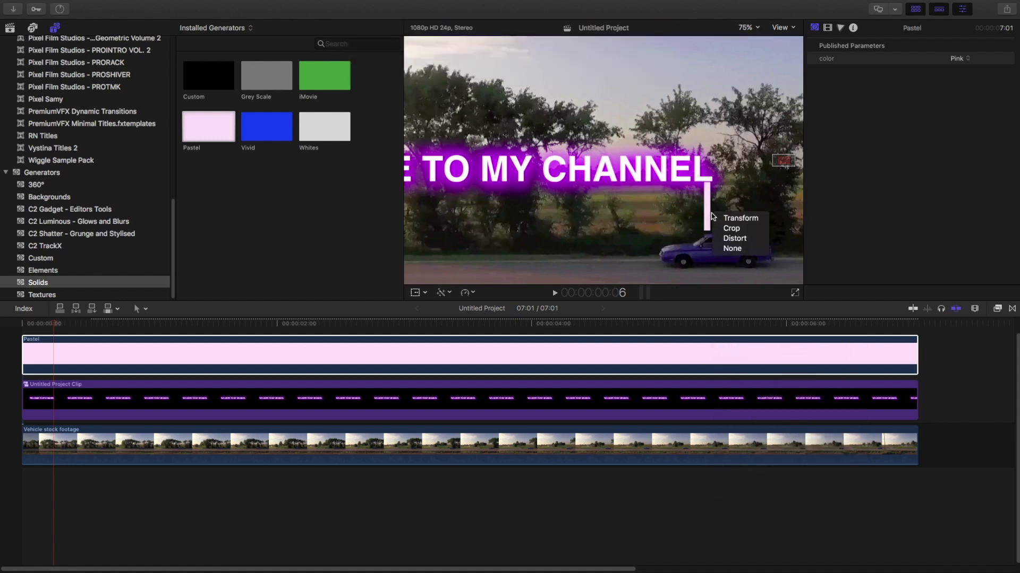
{"action": "left_click", "coordinate": [735, 218]}
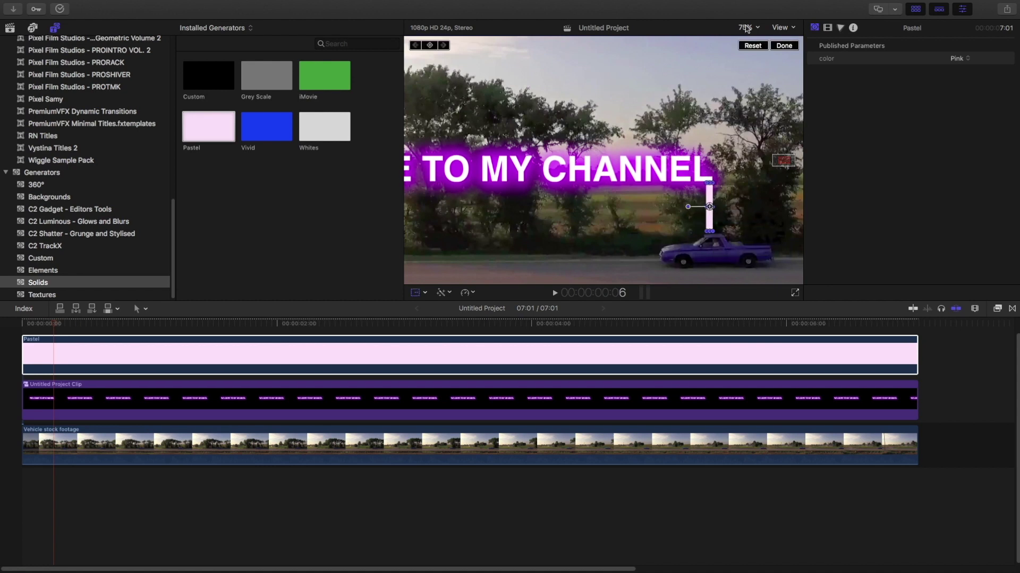
Zoom the viewer to 200%, then select the line and title clips to combine them.
{"action": "key", "text": "super+equal"}
{"action": "key", "text": "super+equal"}
{"action": "key", "text": "super+equal"}
{"action": "scroll", "coordinate": [774, 179], "scroll_direction": "down", "scroll_amount": 5}
{"action": "scroll", "coordinate": [773, 179], "scroll_direction": "right", "scroll_amount": 4}
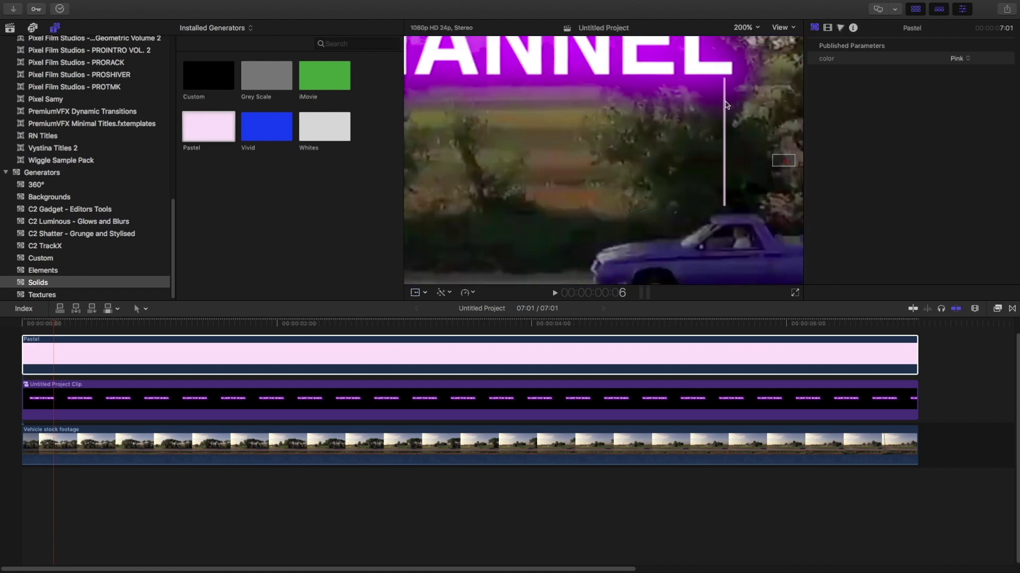
{"action": "left_click_drag", "start_coordinate": [948, 353], "coordinate": [865, 403]}
{"action": "key", "text": "alt+g"}
Confirm the compound clip Untitled Project Clip 1 and fit the frame in the viewer.
{"action": "key", "text": "Return"}
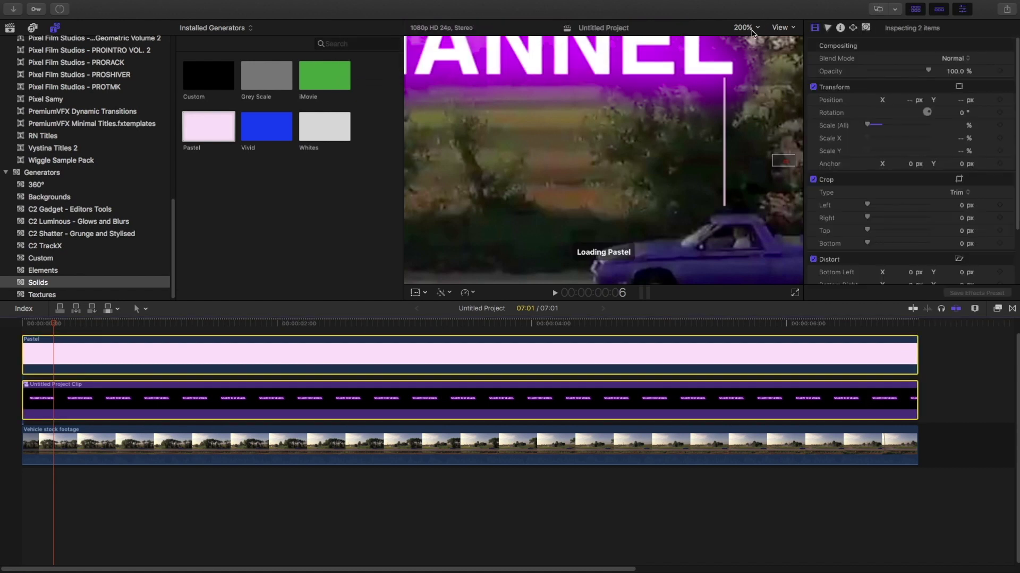
{"action": "left_click", "coordinate": [745, 27]}
{"action": "left_click", "coordinate": [751, 37]}
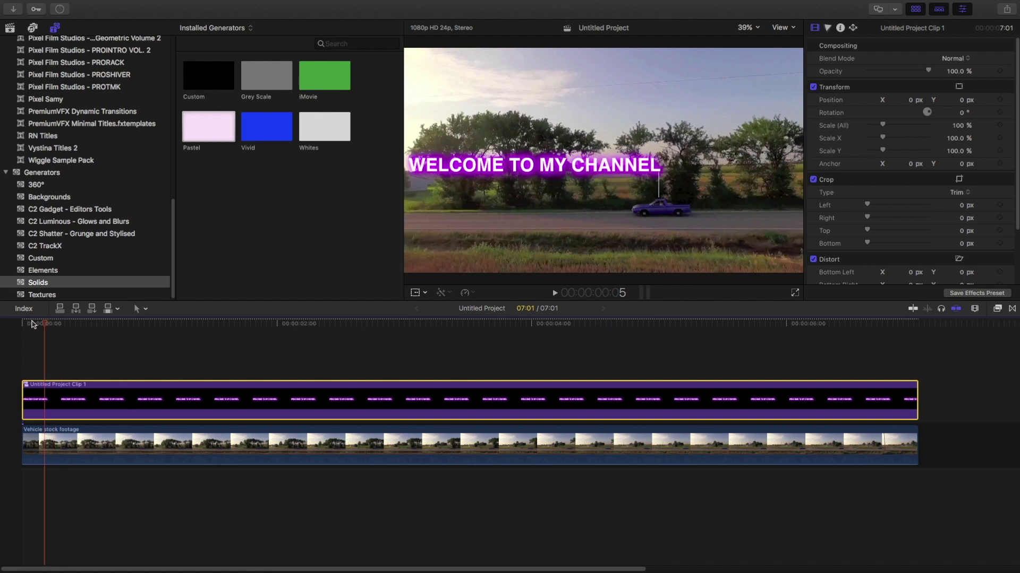
{"action": "left_click", "coordinate": [27, 325]}
Set a starting Position keyframe, then step frames and nudge the title right with the car.
{"action": "right_click", "coordinate": [522, 161]}
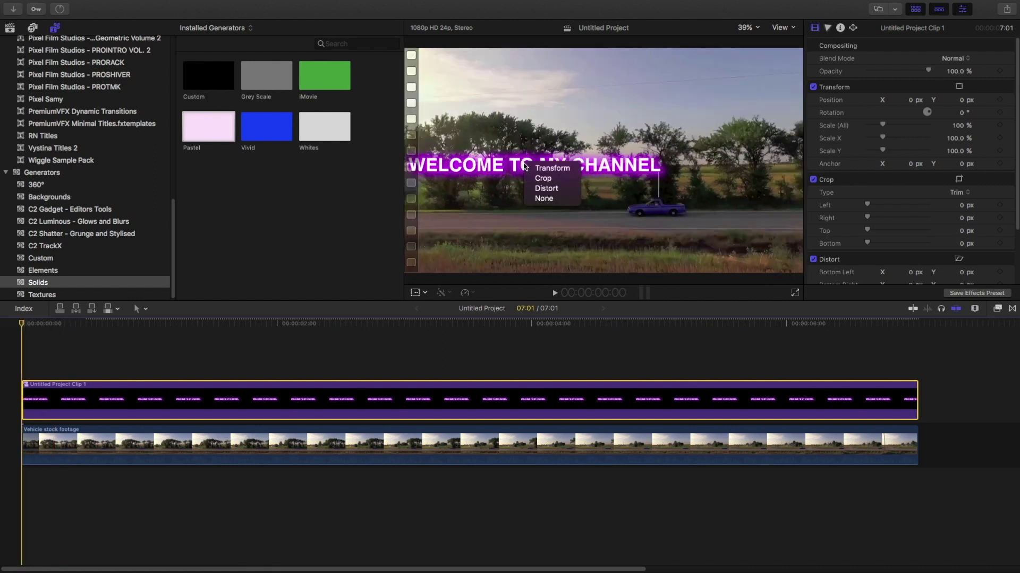
{"action": "left_click", "coordinate": [535, 168]}
{"action": "left_click", "coordinate": [1000, 101]}
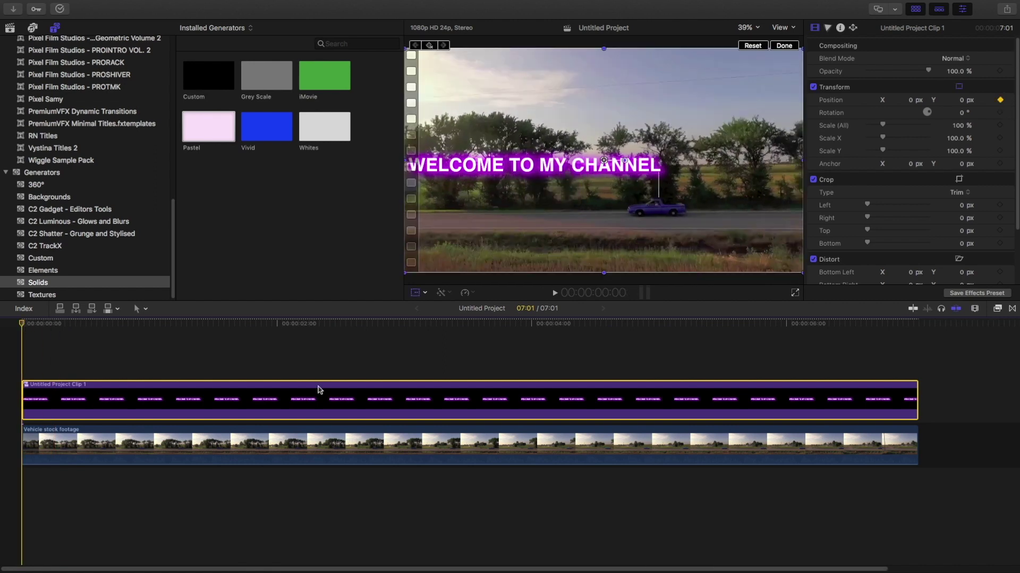
{"action": "key", "text": "Right"}
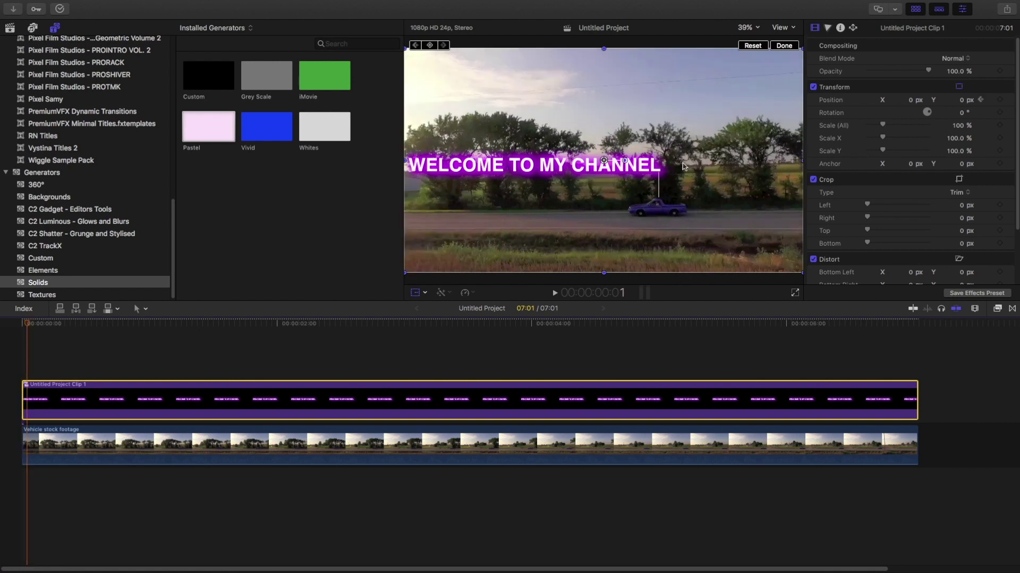
{"action": "key", "text": "Right"}
{"action": "key", "text": "Right"}
{"action": "left_click_drag", "start_coordinate": [650, 164], "coordinate": [670, 167]}
{"action": "key", "text": "Right"}
{"action": "key", "text": "Right"}
{"action": "key", "text": "Right"}
{"action": "key", "text": "Right"}
{"action": "key", "text": "Right"}
{"action": "key", "text": "Right"}
{"action": "key", "text": "Right"}
{"action": "key", "text": "Right"}
{"action": "key", "text": "Right"}
{"action": "key", "text": "Right"}
{"action": "key", "text": "Right"}
{"action": "key", "text": "Right"}
{"action": "key", "text": "Right"}
{"action": "key", "text": "Right"}
{"action": "key", "text": "Right"}
{"action": "key", "text": "Right"}
{"action": "key", "text": "Right"}
{"action": "key", "text": "Right"}
{"action": "key", "text": "Right"}
{"action": "key", "text": "Right"}
{"action": "key", "text": "Right"}
Offset Position X by +38 and review the keyframes in the Video Animation editor.
{"action": "key", "text": "l"}
{"action": "key", "text": "l"}
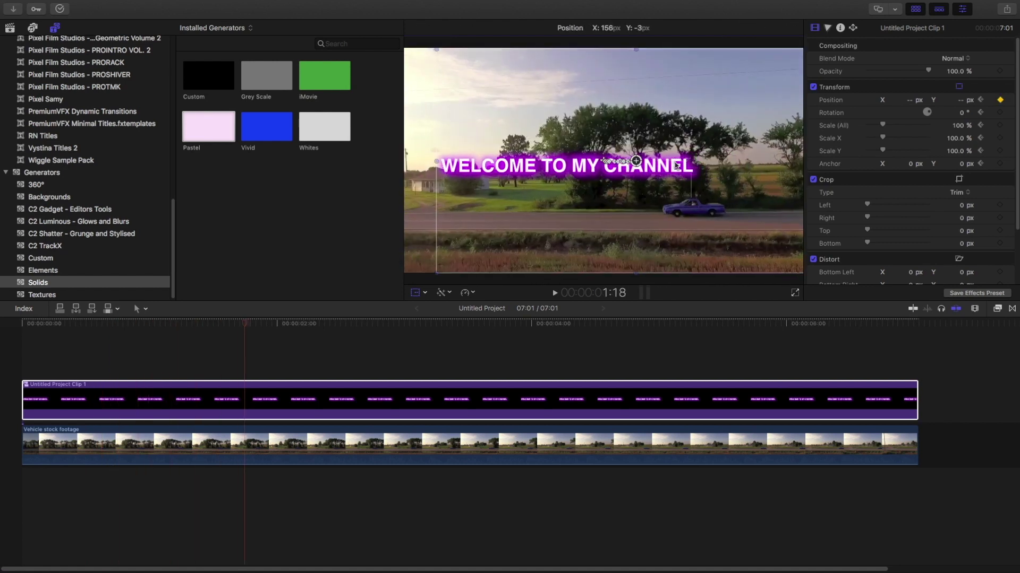
{"action": "left_click", "coordinate": [902, 100]}
{"action": "type", "text": "+38"}
{"action": "key", "text": "Return"}
{"action": "key", "text": "ctrl+v"}
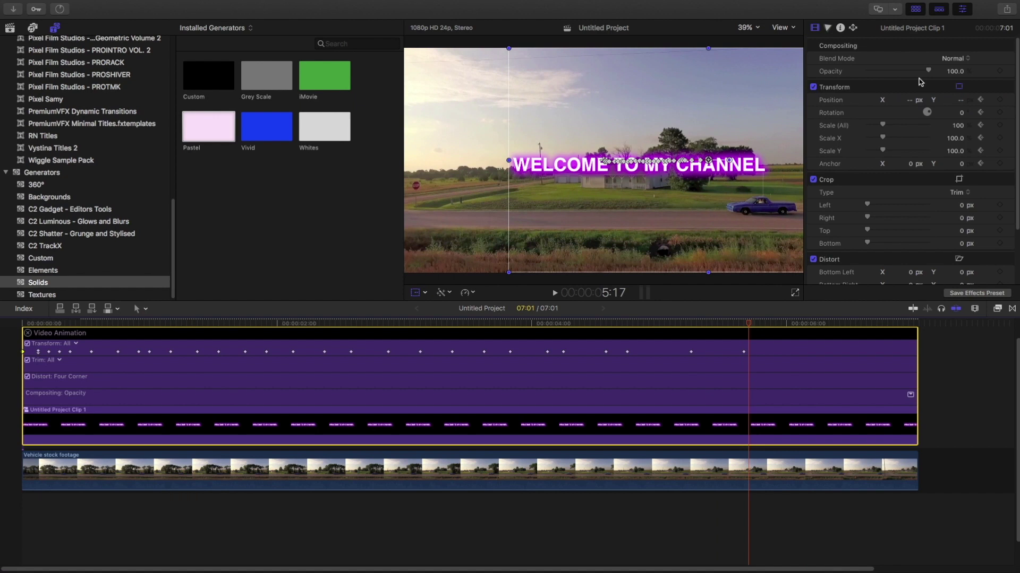
{"action": "key", "text": "space"}
{"action": "key", "text": "ctrl+v"}
Play the tracked title from the start and select the Untitled 1 library.
{"action": "left_click", "coordinate": [25, 324]}
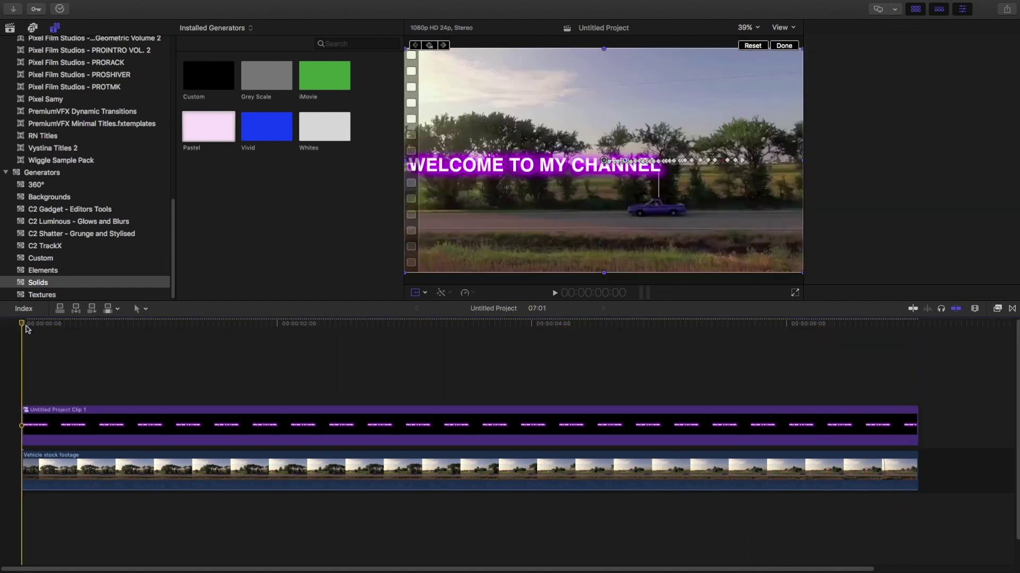
{"action": "key", "text": "space"}
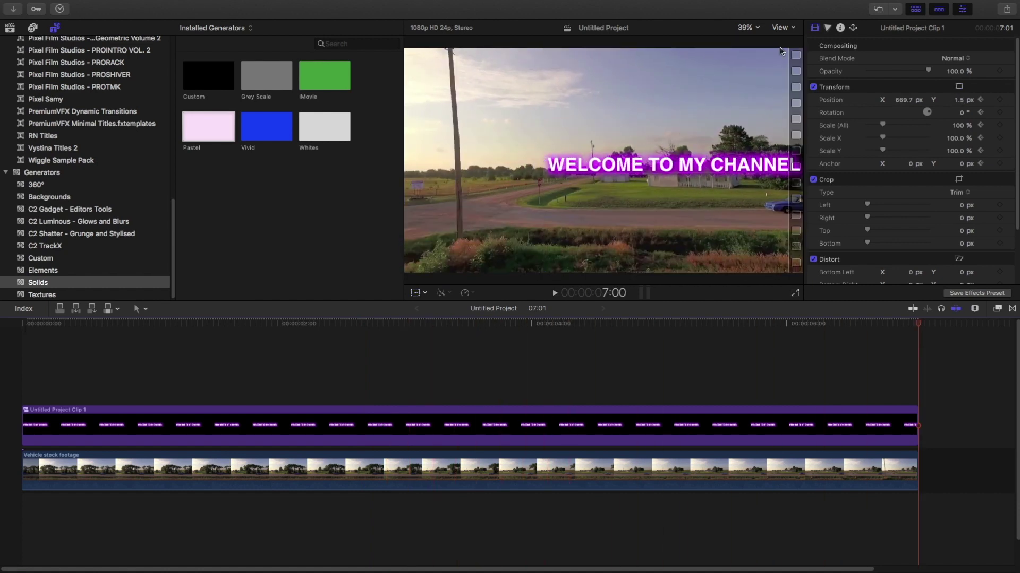
{"action": "left_click", "coordinate": [37, 324]}
{"action": "left_click", "coordinate": [742, 339]}
{"action": "left_click", "coordinate": [9, 28]}
{"action": "left_click", "coordinate": [32, 42]}
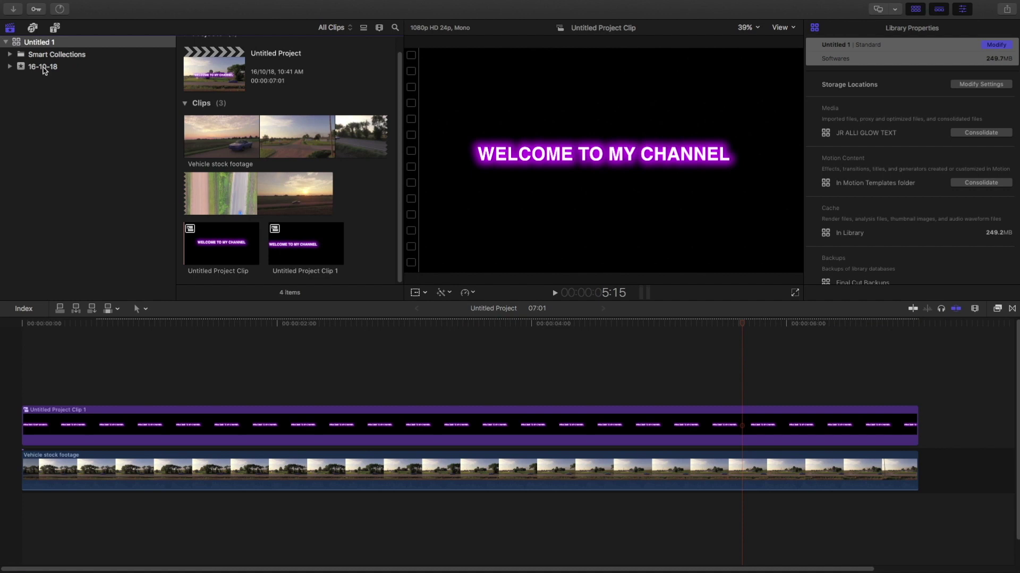
{"action": "double_click", "coordinate": [168, 419]}
{"action": "left_click", "coordinate": [169, 416]}
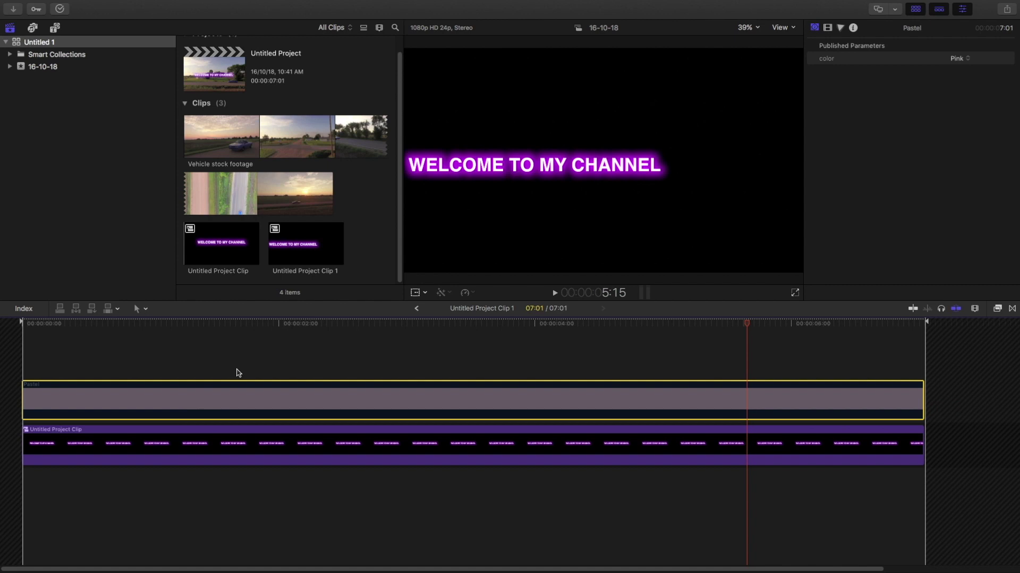
{"action": "left_click", "coordinate": [416, 309]}
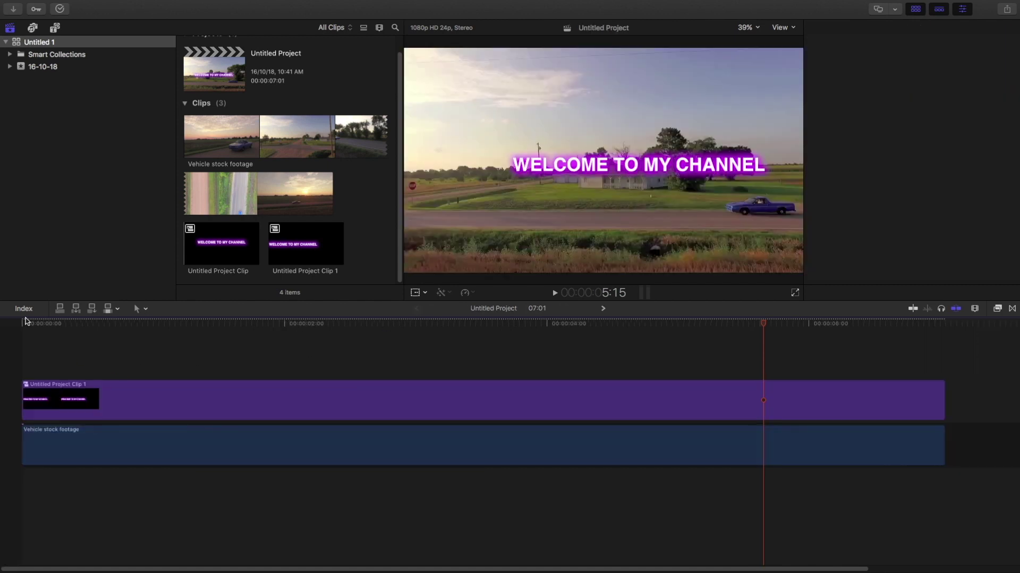
{"action": "left_click", "coordinate": [27, 324]}
{"action": "key", "text": "super+4"}
{"action": "key", "text": "space"}
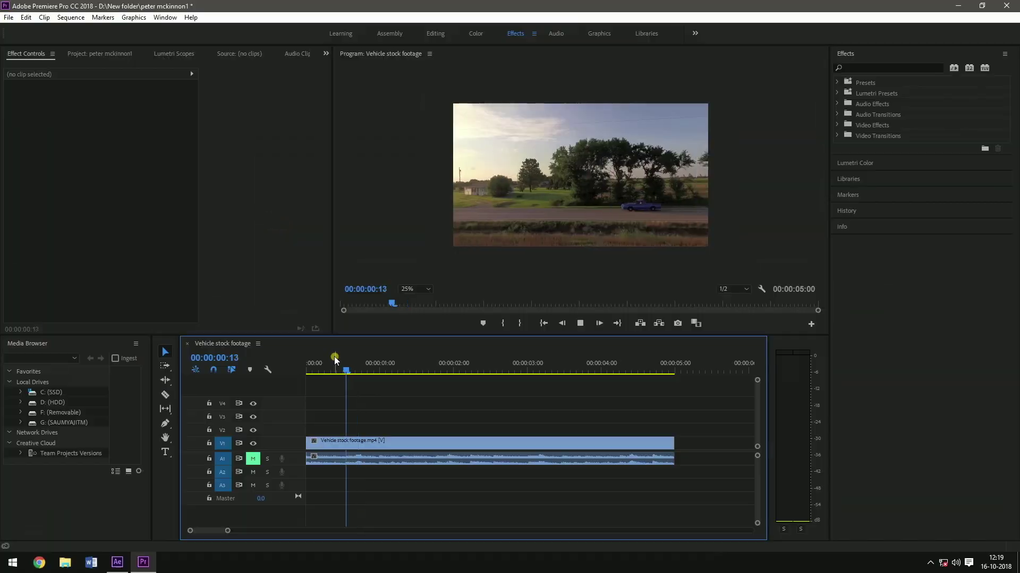
Draw a Type tool text box over the footage for the WELCOME TO MY CHANNEL title.
{"action": "left_click", "coordinate": [314, 373]}
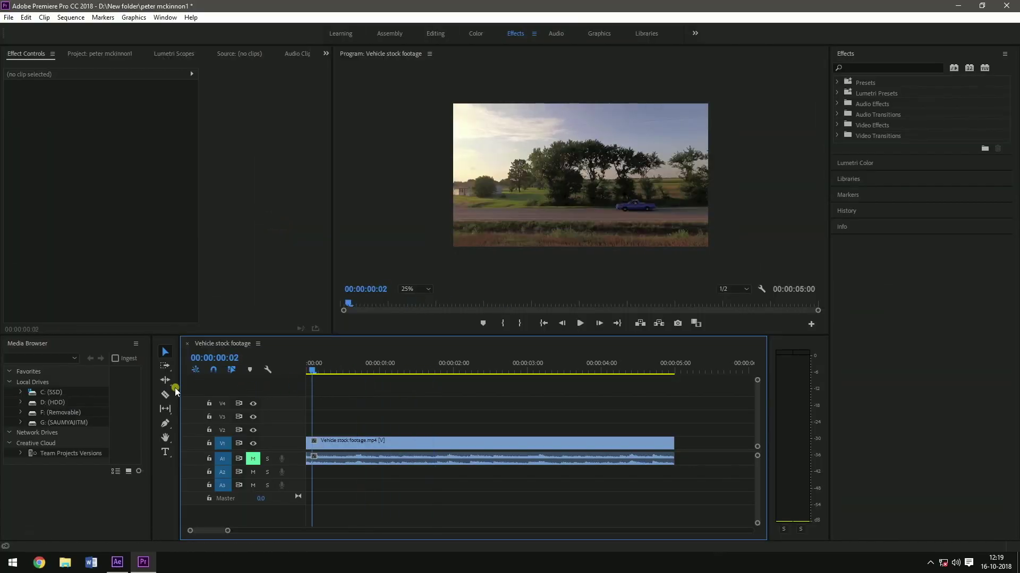
{"action": "left_click", "coordinate": [164, 453]}
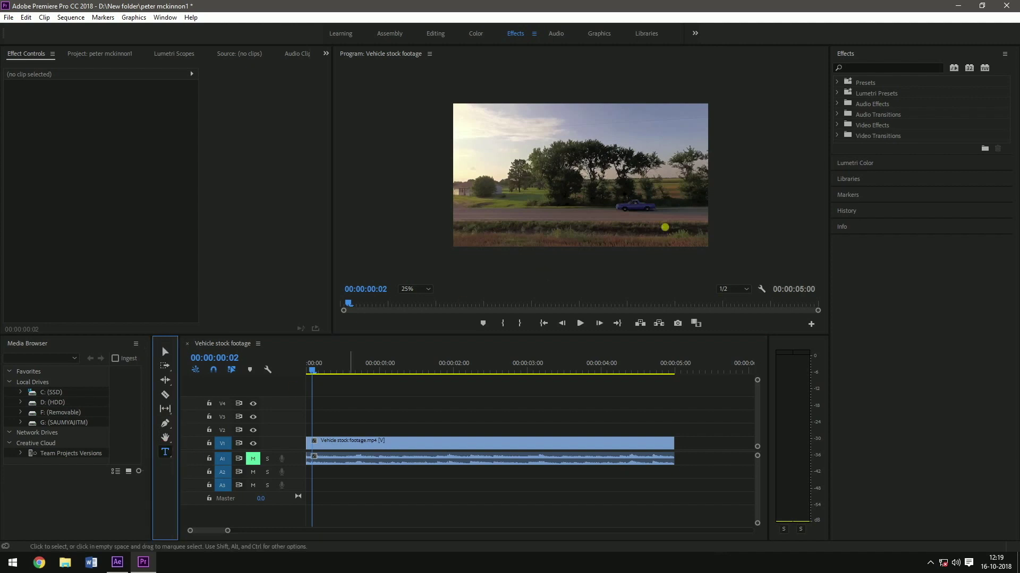
{"action": "left_click", "coordinate": [513, 156]}
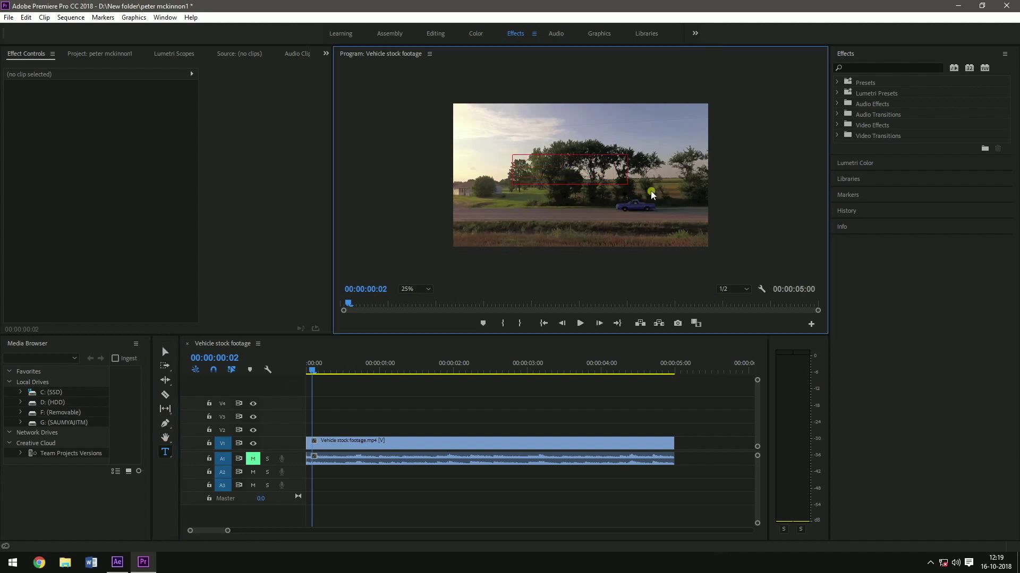
{"action": "left_click_drag", "start_coordinate": [513, 156], "coordinate": [657, 192]}
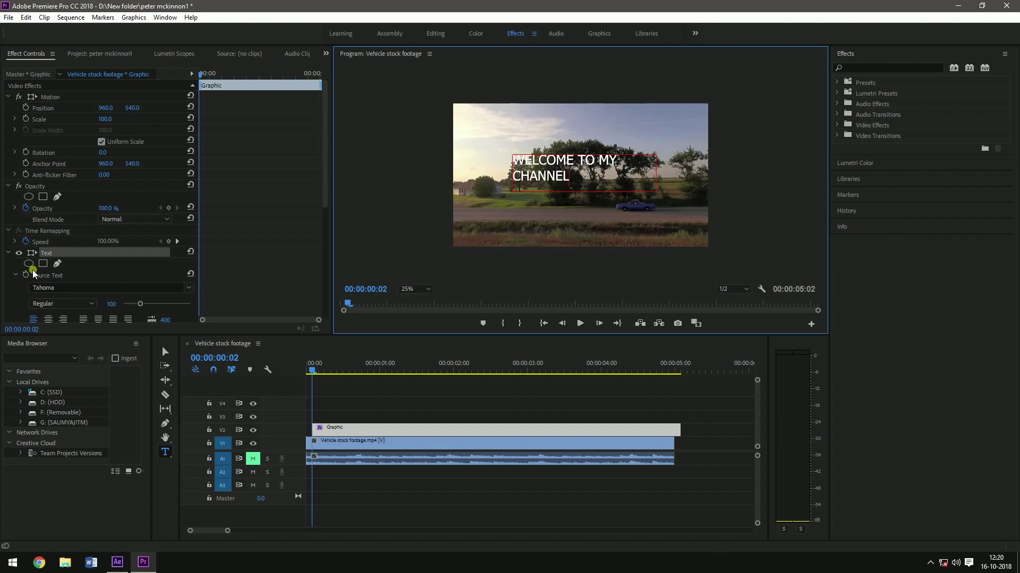
Move the title clip to start at 0 and set its font size to 114.
{"action": "scroll", "coordinate": [98, 282], "scroll_direction": "down", "scroll_amount": 1}
{"action": "scroll", "coordinate": [98, 282], "scroll_direction": "down", "scroll_amount": 3}
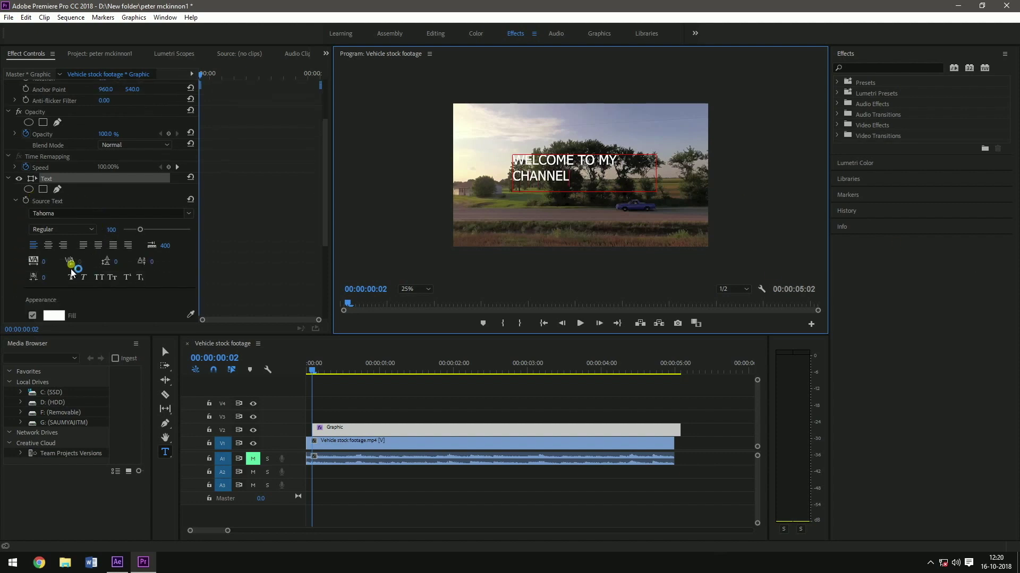
{"action": "left_click_drag", "start_coordinate": [138, 229], "coordinate": [134, 230]}
{"action": "left_click", "coordinate": [355, 425]}
{"action": "left_click_drag", "start_coordinate": [355, 428], "coordinate": [349, 428]}
{"action": "mouse_move", "coordinate": [139, 229]}
{"action": "left_mouse_down"}
{"action": "mouse_move", "coordinate": [160, 228]}
{"action": "mouse_move", "coordinate": [142, 233]}
{"action": "left_mouse_up"}
Keep the Tahoma font, preview the sequence, and rewind to the start.
{"action": "left_click", "coordinate": [92, 213]}
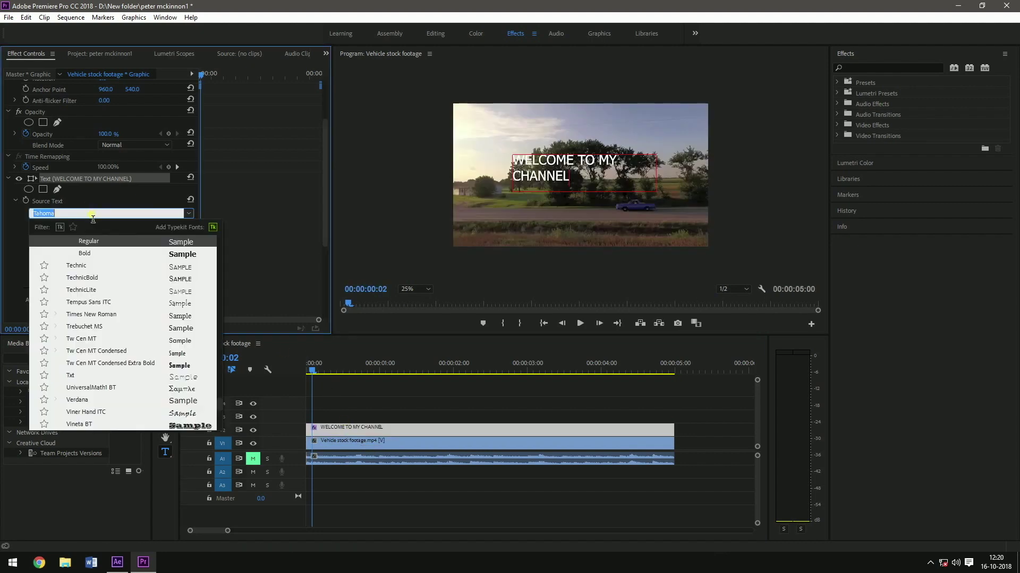
{"action": "left_click", "coordinate": [17, 230]}
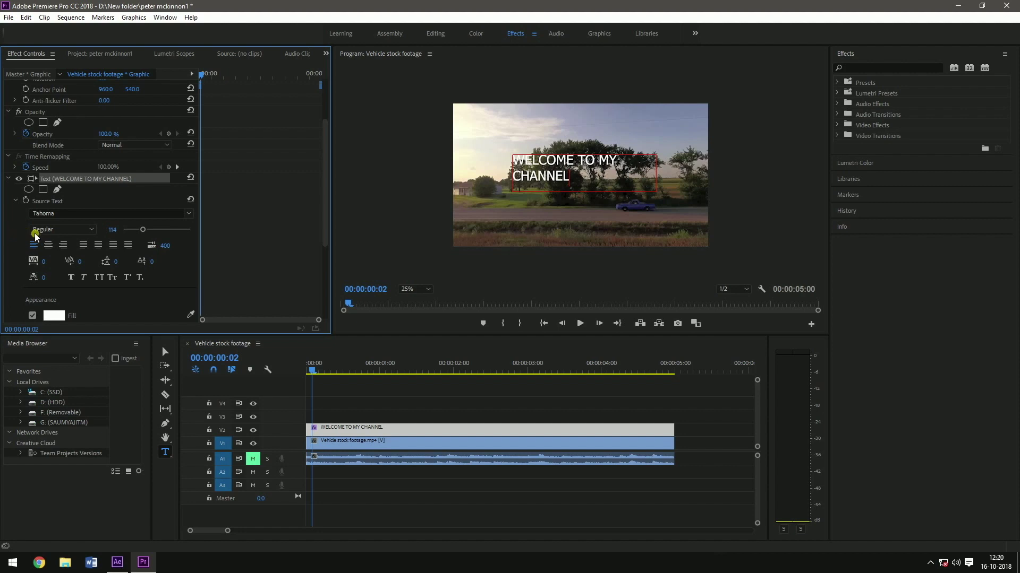
{"action": "left_click", "coordinate": [324, 374]}
{"action": "key", "text": "space"}
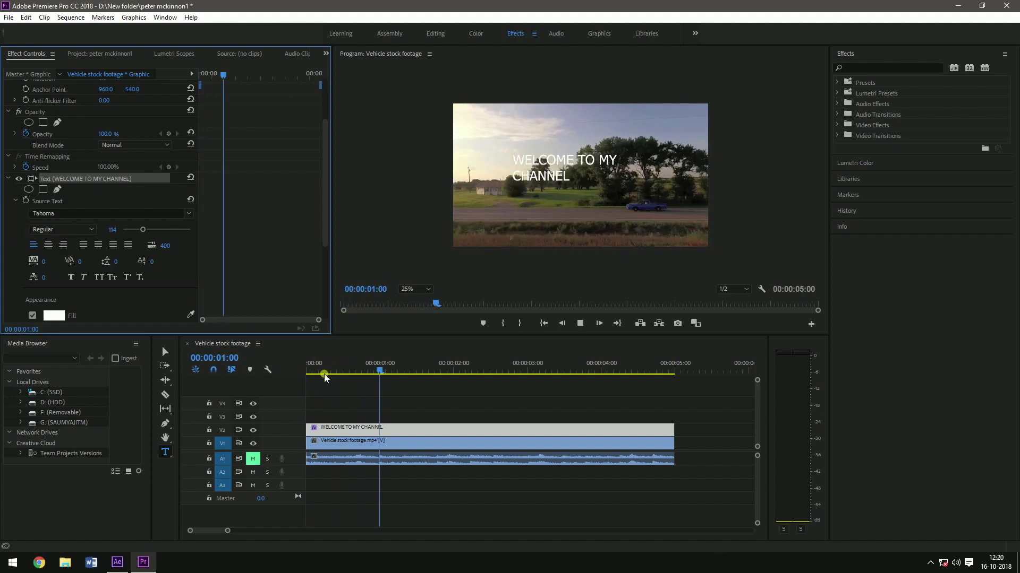
{"action": "left_click_drag", "start_coordinate": [361, 364], "coordinate": [290, 369]}
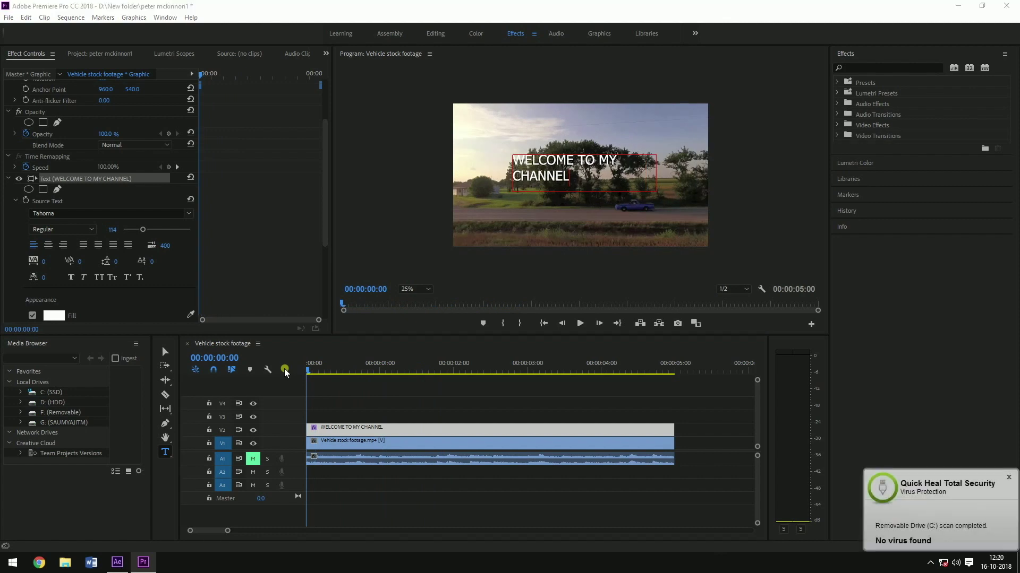
Duplicate the WELCOME TO MY CHANNEL title clip from V2 onto track V3.
{"action": "left_click", "coordinate": [1009, 479]}
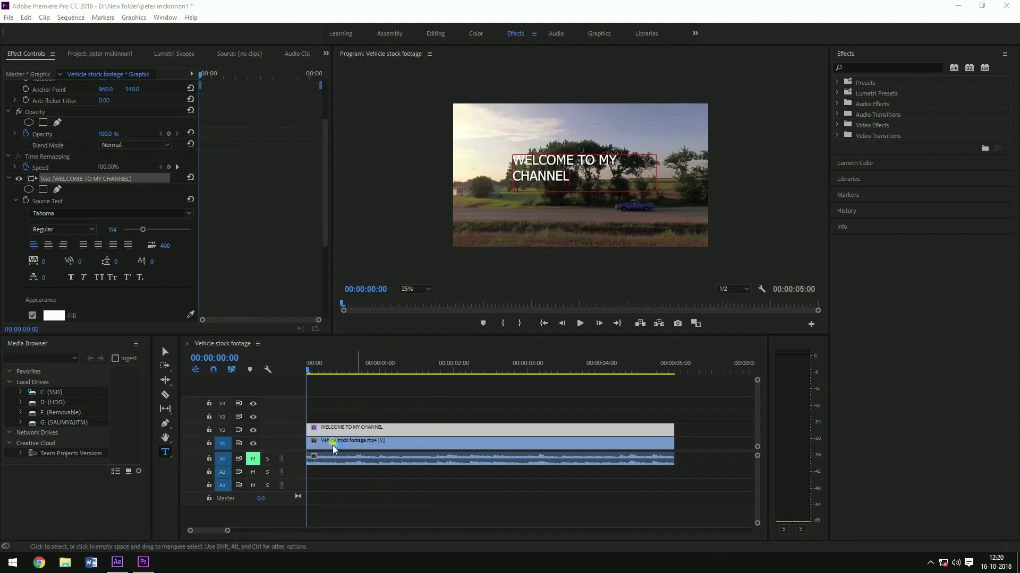
{"action": "left_click", "coordinate": [323, 431]}
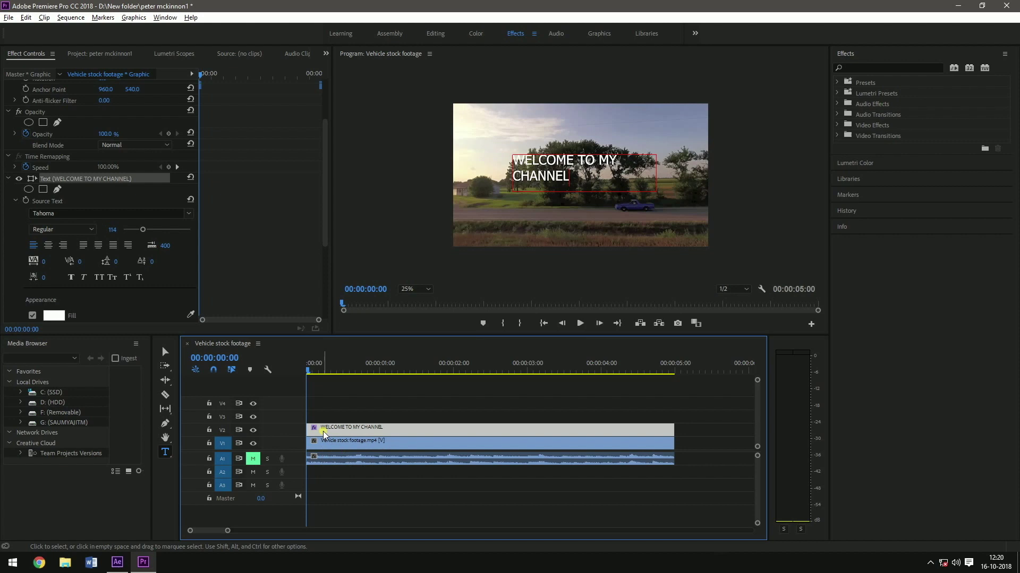
{"action": "left_click_drag", "start_coordinate": [322, 431], "coordinate": [345, 404]}
Add a third title copy on V4 and apply Gaussian Blur to the V2 title clip.
{"action": "left_click_drag", "start_coordinate": [345, 405], "coordinate": [345, 405]}
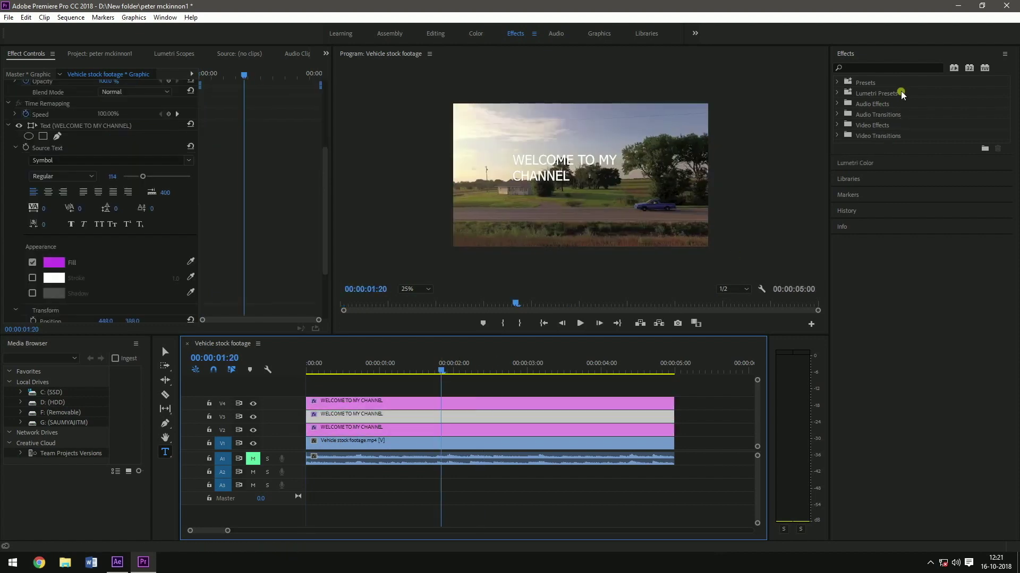
{"action": "left_click", "coordinate": [884, 65]}
{"action": "type", "text": "GAUS"}
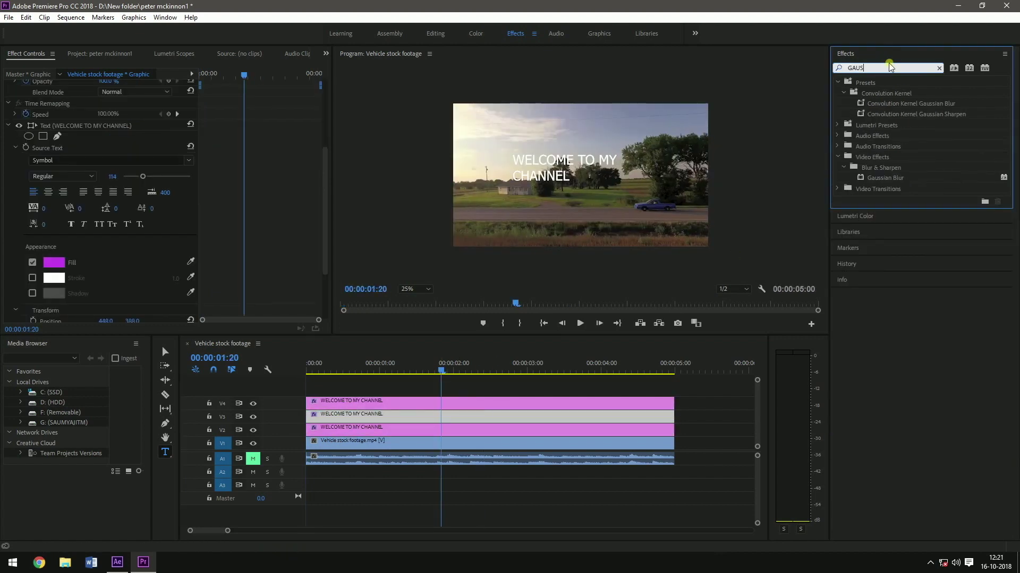
{"action": "left_click_drag", "start_coordinate": [885, 179], "coordinate": [739, 255]}
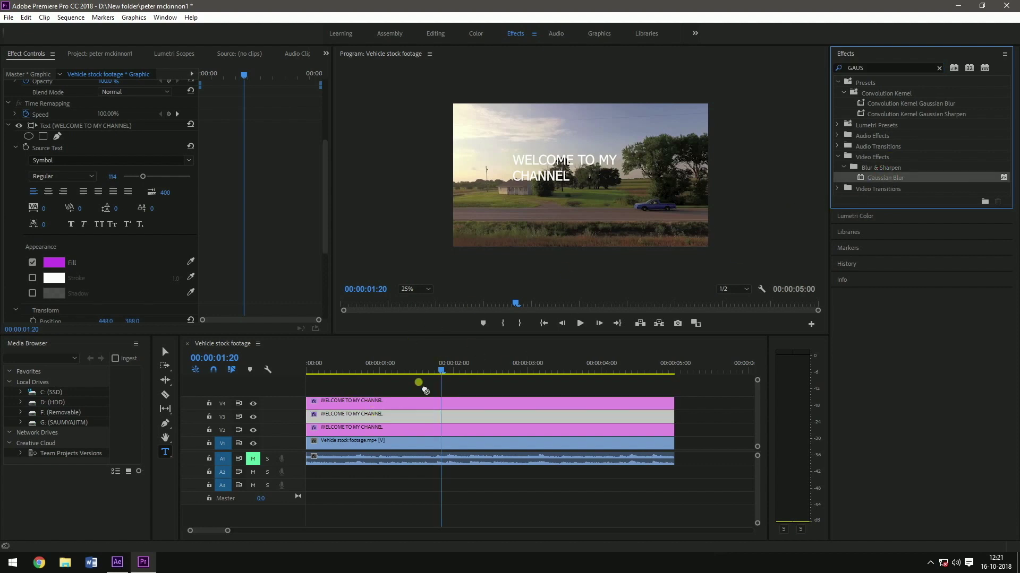
{"action": "left_click_drag", "start_coordinate": [425, 391], "coordinate": [396, 429]}
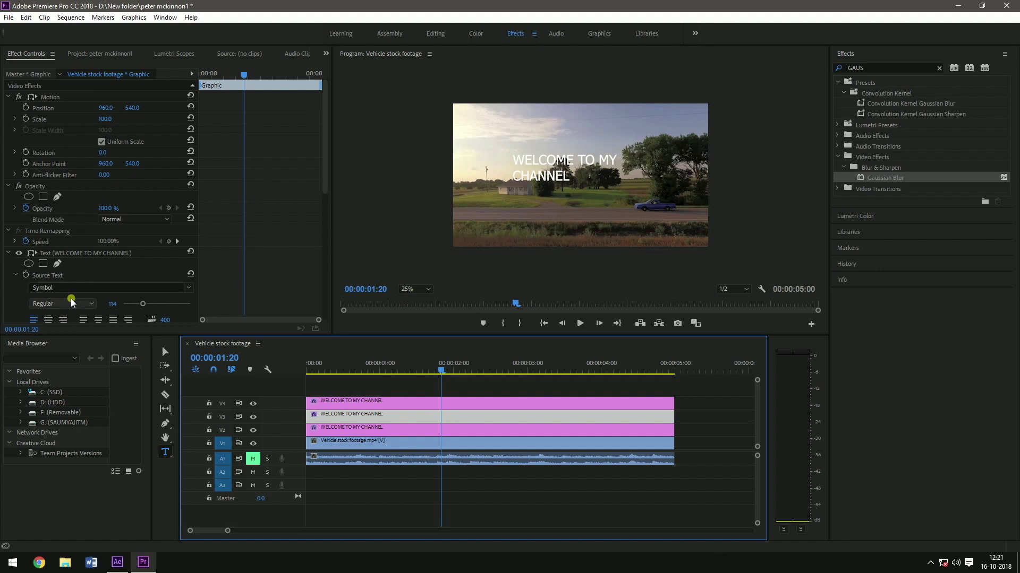
Raise the title copy's Gaussian Blur Blurriness to 72.
{"action": "scroll", "coordinate": [223, 243], "scroll_direction": "down", "scroll_amount": 5}
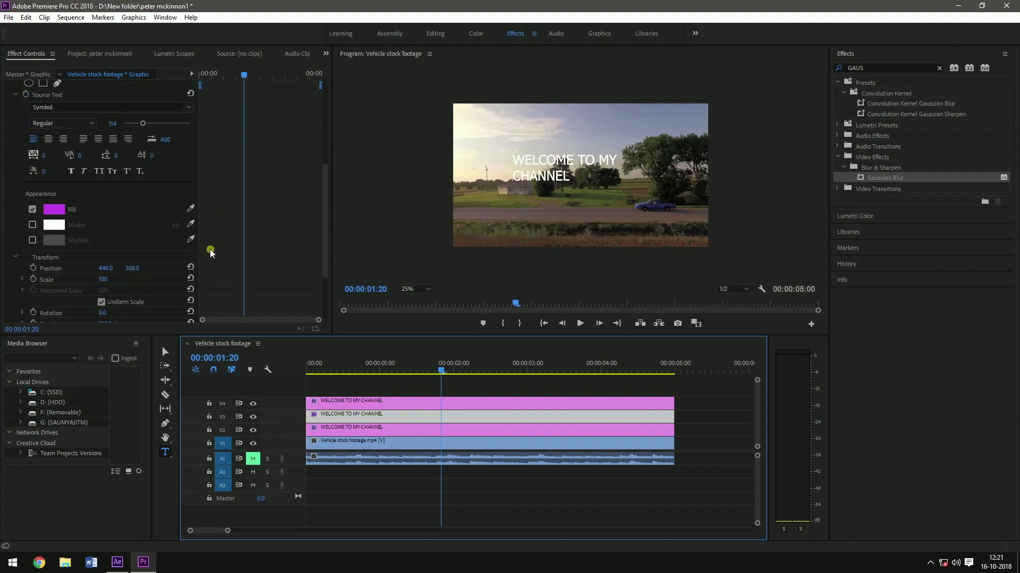
{"action": "scroll", "coordinate": [211, 252], "scroll_direction": "down", "scroll_amount": 3}
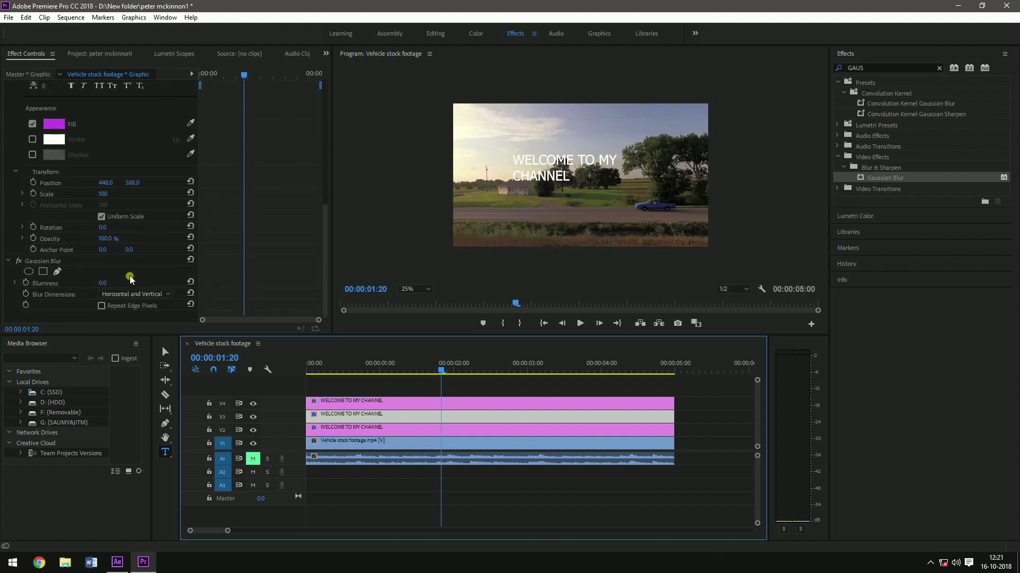
{"action": "mouse_move", "coordinate": [102, 283]}
{"action": "left_mouse_down"}
{"action": "mouse_move", "coordinate": [154, 283]}
{"action": "mouse_move", "coordinate": [113, 282]}
{"action": "left_mouse_up"}
{"action": "left_click", "coordinate": [377, 429]}
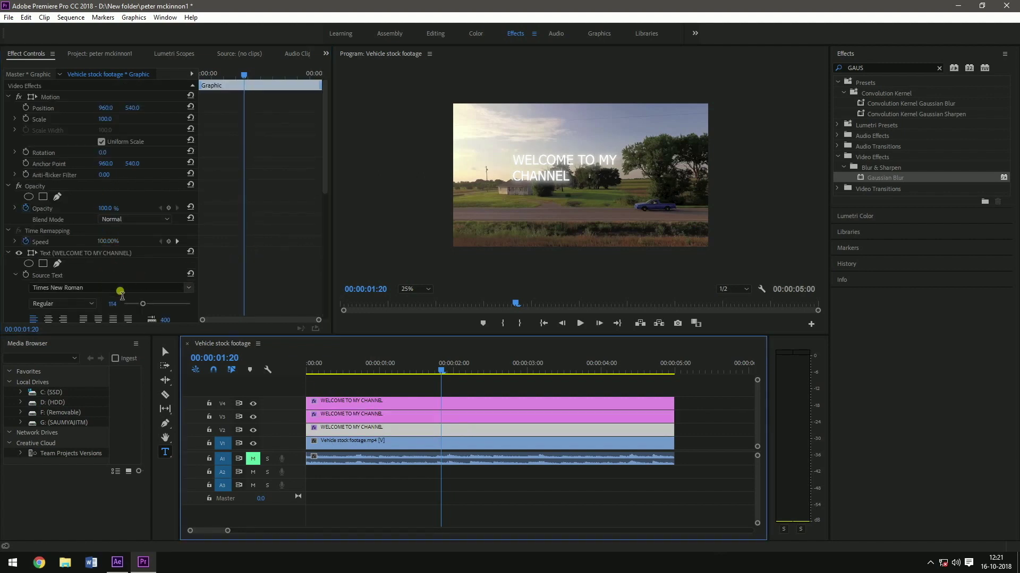
Increase the Gaussian Blur on another title copy to build the glow.
{"action": "scroll", "coordinate": [121, 293], "scroll_direction": "up", "scroll_amount": 1}
{"action": "scroll", "coordinate": [299, 242], "scroll_direction": "down", "scroll_amount": 3}
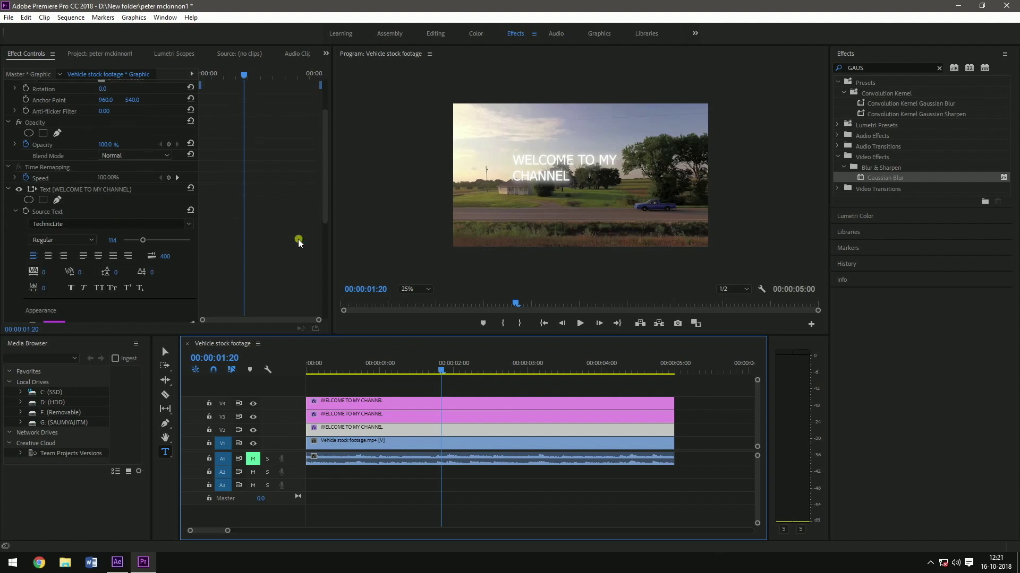
{"action": "scroll", "coordinate": [299, 243], "scroll_direction": "down", "scroll_amount": 8}
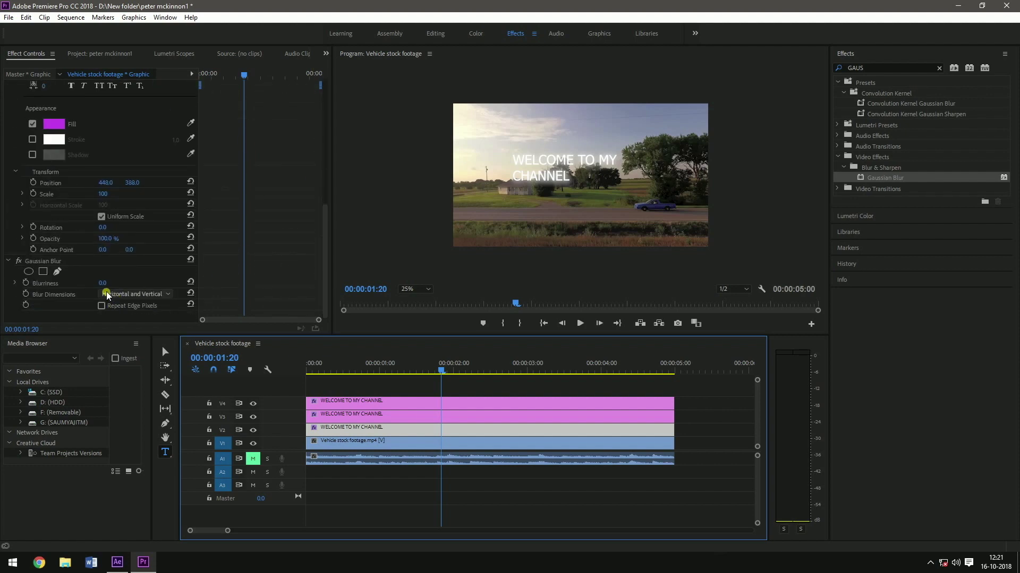
{"action": "left_click_drag", "start_coordinate": [102, 283], "coordinate": [128, 283]}
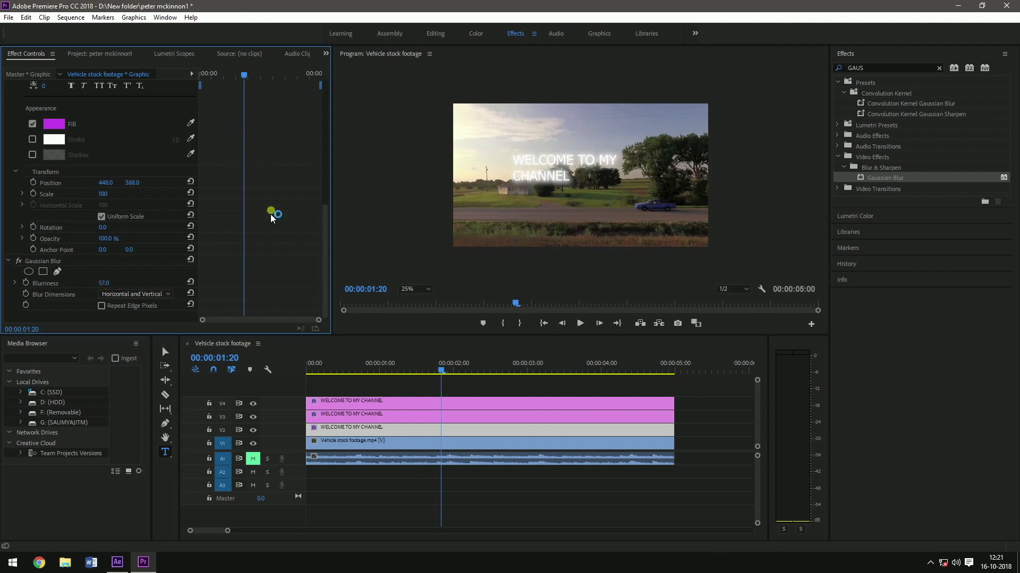
{"action": "scroll", "coordinate": [271, 213], "scroll_direction": "up", "scroll_amount": 3}
{"action": "scroll", "coordinate": [271, 213], "scroll_direction": "up", "scroll_amount": 3}
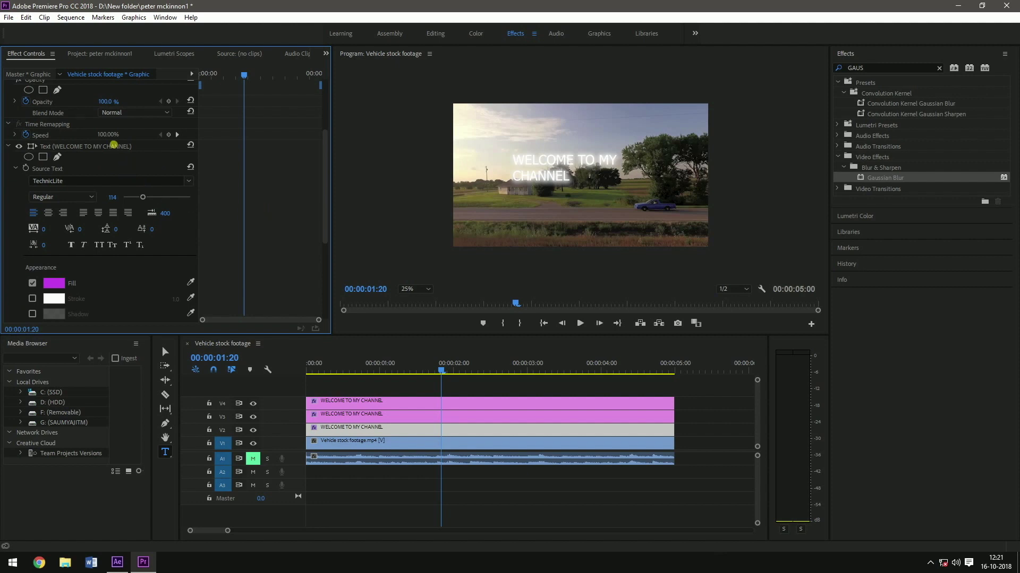
Change one title copy's text fill to a pink shade.
{"action": "left_click", "coordinate": [114, 145]}
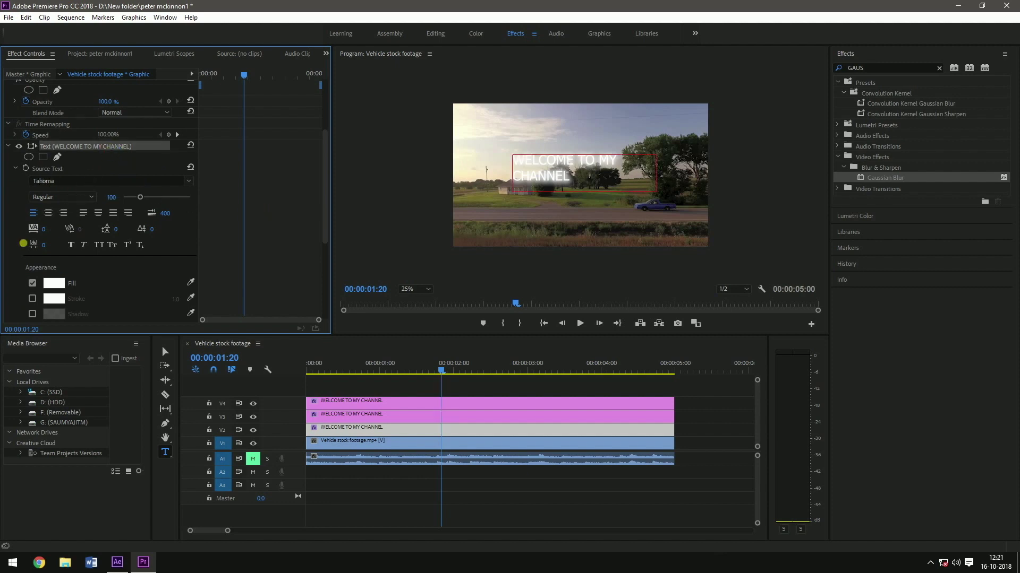
{"action": "scroll", "coordinate": [23, 244], "scroll_direction": "up", "scroll_amount": 1}
{"action": "left_click", "coordinate": [54, 304]}
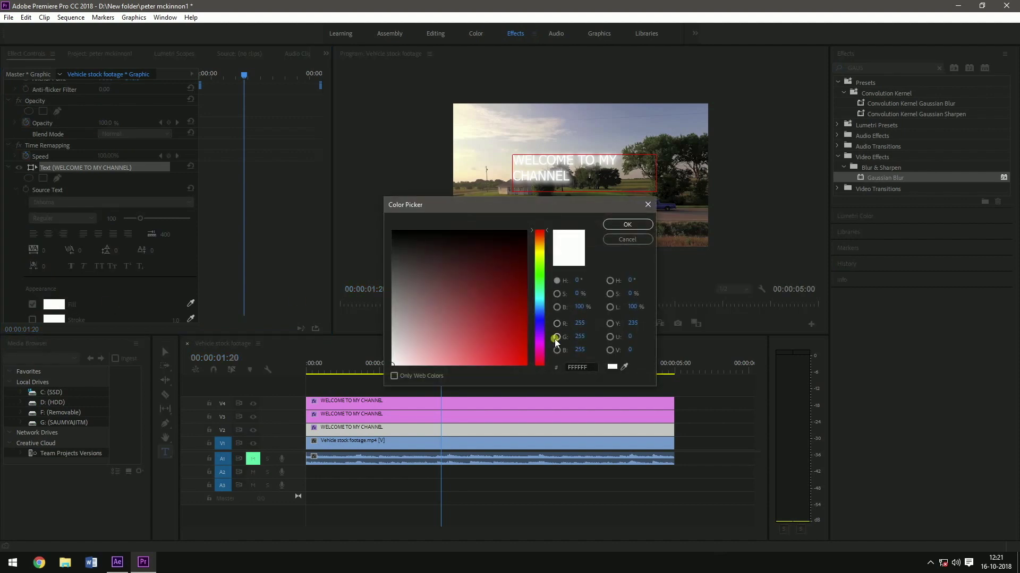
{"action": "left_click", "coordinate": [539, 341]}
{"action": "left_click", "coordinate": [468, 340]}
{"action": "left_click", "coordinate": [627, 224]}
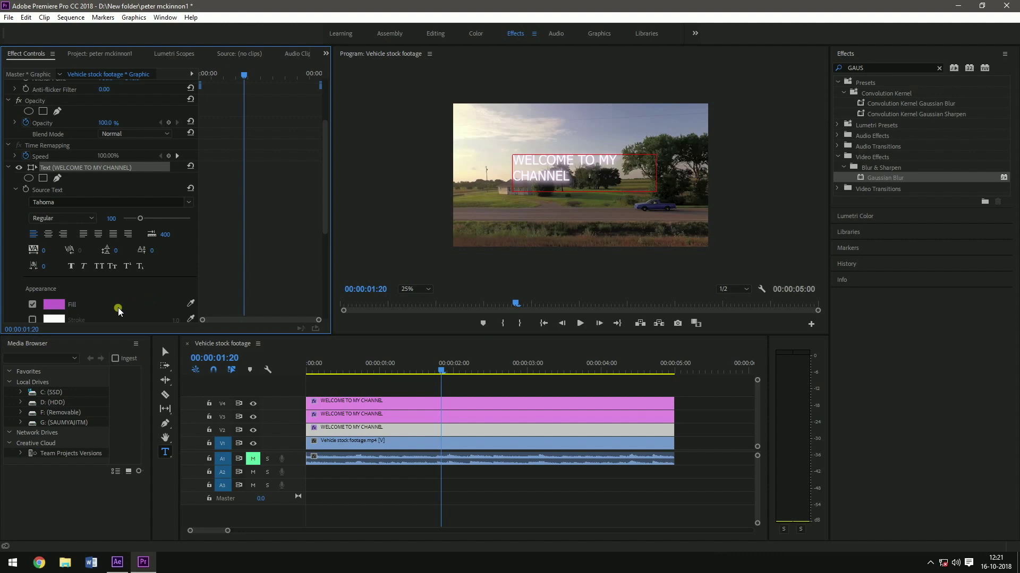
Fill the V3 title copy's text with magenta F81CF5 and preview the sequence.
{"action": "left_click", "coordinate": [353, 405]}
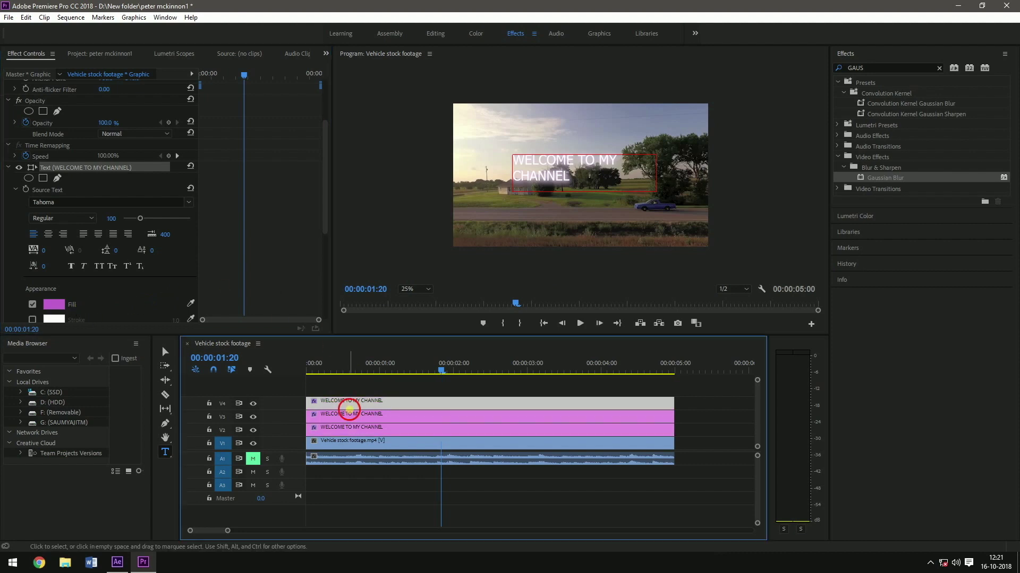
{"action": "left_click", "coordinate": [352, 417]}
{"action": "scroll", "coordinate": [275, 252], "scroll_direction": "down", "scroll_amount": 3}
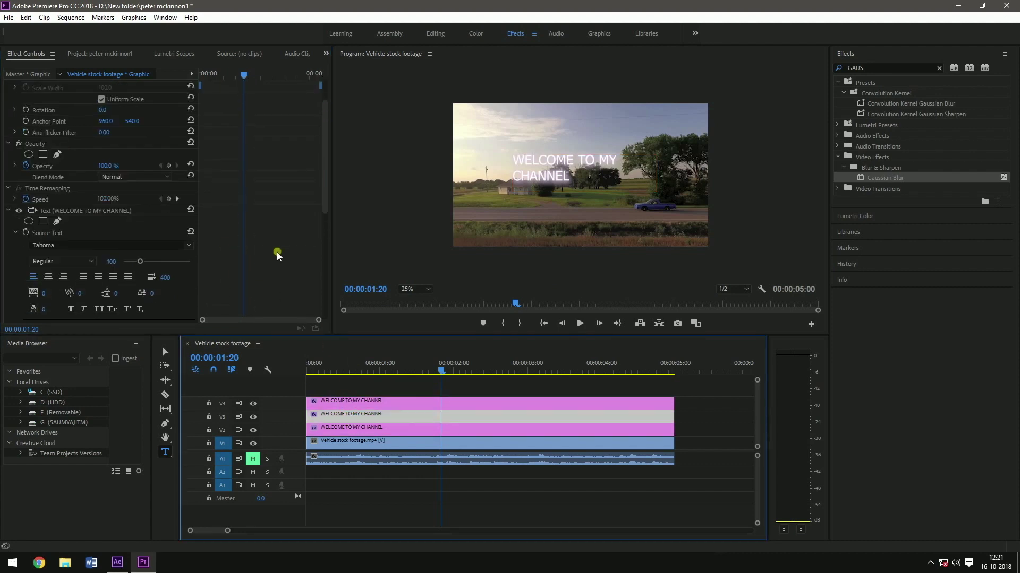
{"action": "left_click", "coordinate": [74, 180]}
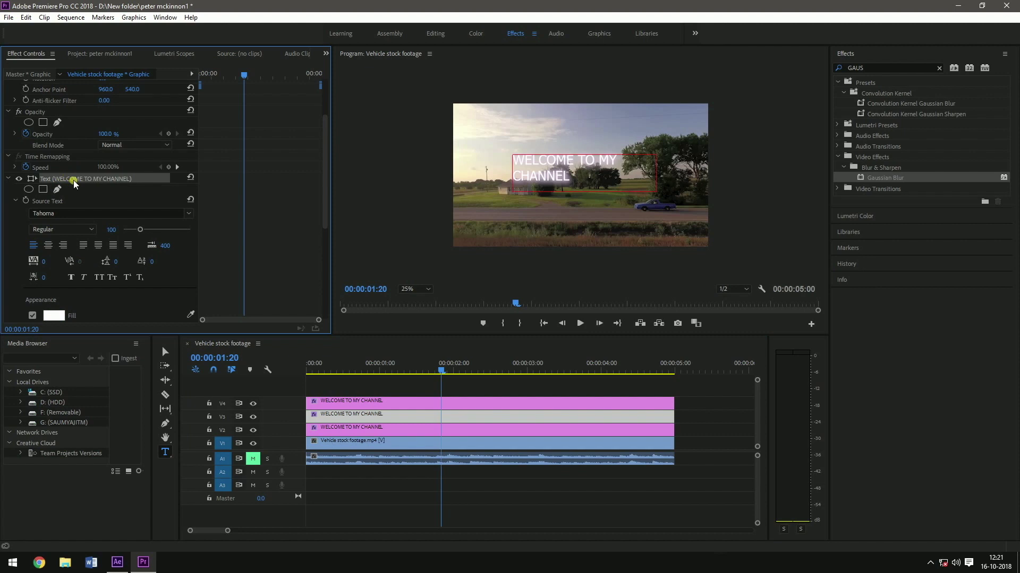
{"action": "left_click", "coordinate": [54, 315]}
{"action": "left_click", "coordinate": [539, 344]}
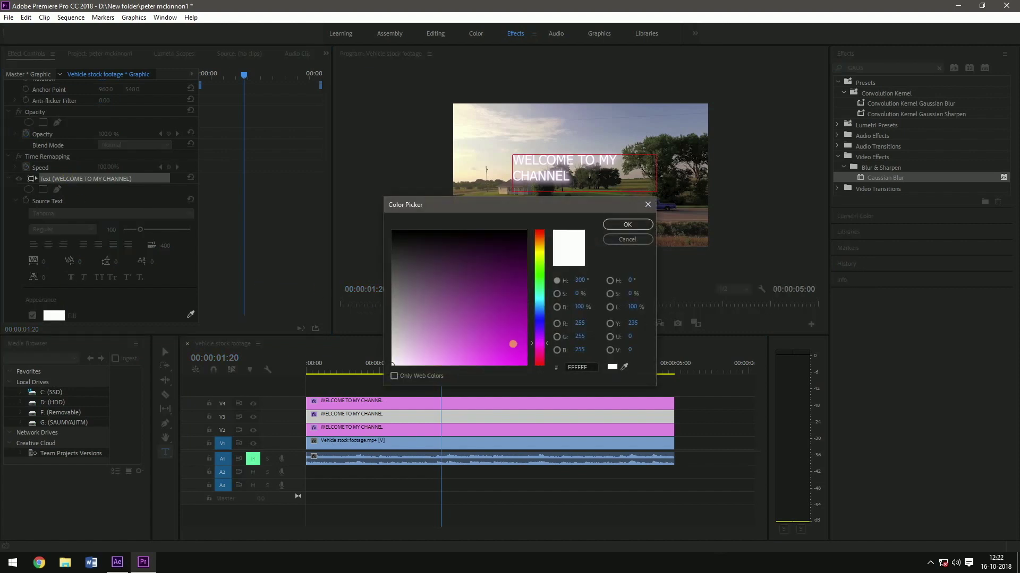
{"action": "mouse_move", "coordinate": [512, 346]}
{"action": "left_mouse_down"}
{"action": "mouse_move", "coordinate": [439, 364]}
{"action": "mouse_move", "coordinate": [516, 367]}
{"action": "left_mouse_up"}
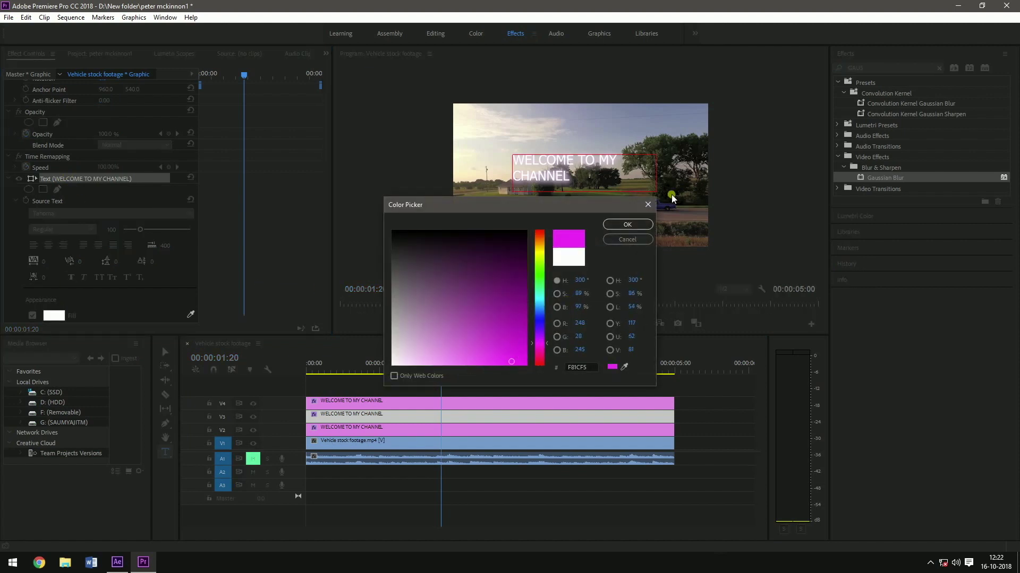
{"action": "left_click", "coordinate": [628, 224]}
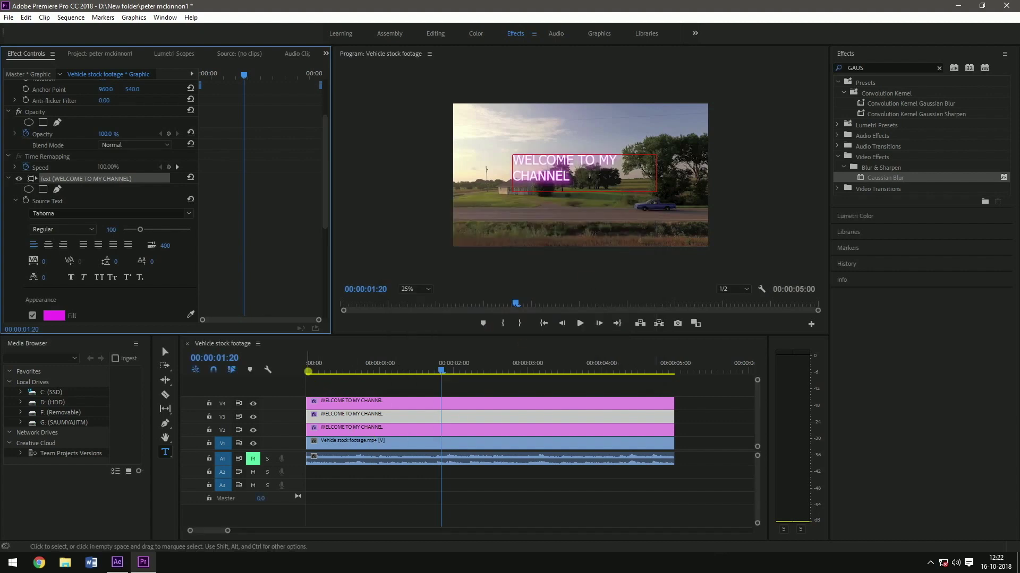
{"action": "left_click", "coordinate": [309, 371]}
{"action": "key", "text": "space"}
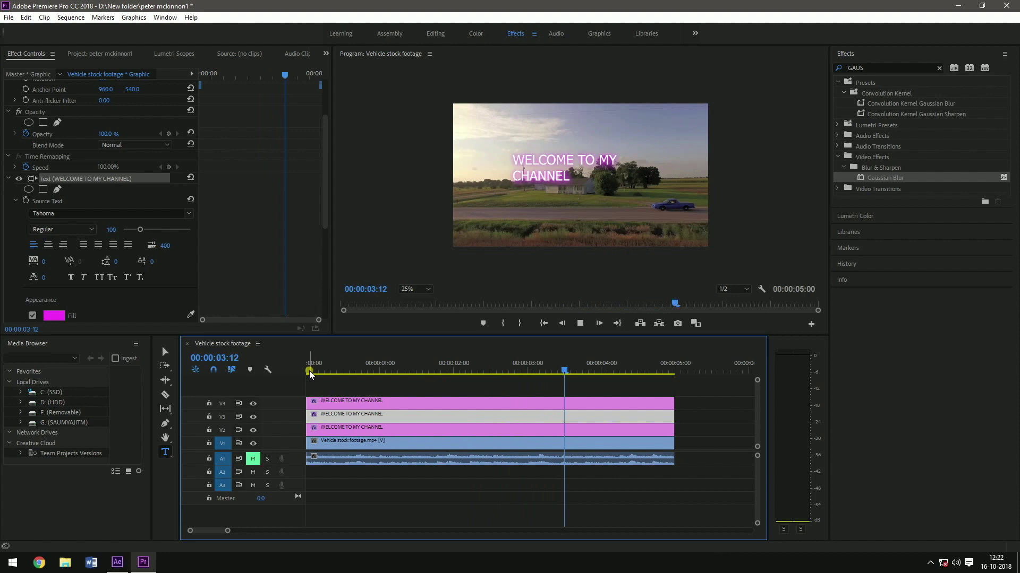
Nest the three V2–V4 title clips into Nested Sequence 02.
{"action": "left_click", "coordinate": [311, 371]}
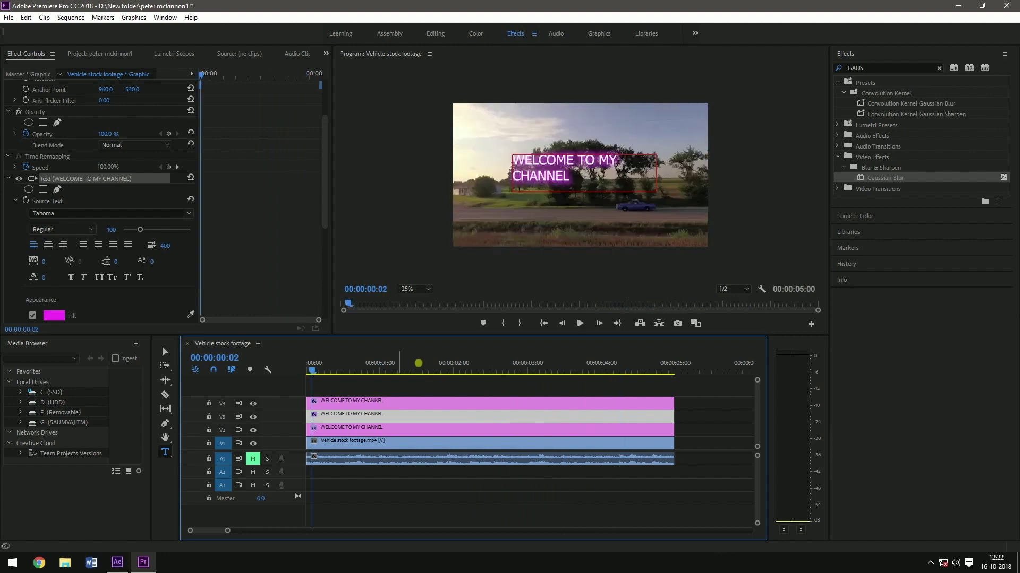
{"action": "left_click_drag", "start_coordinate": [691, 387], "coordinate": [555, 434]}
{"action": "left_click_drag", "start_coordinate": [690, 387], "coordinate": [616, 436]}
{"action": "right_click", "coordinate": [624, 428]}
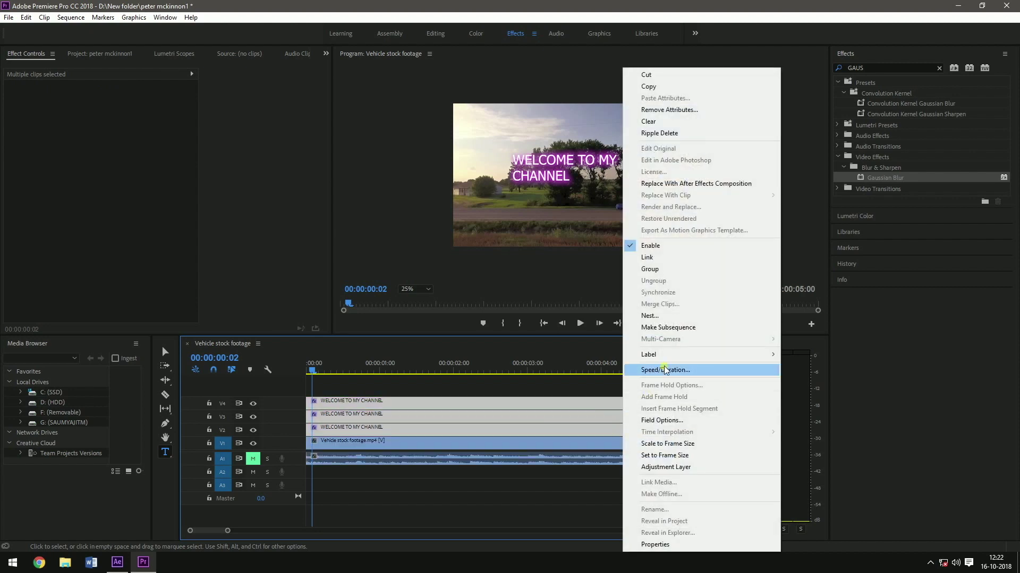
{"action": "left_click", "coordinate": [680, 319]}
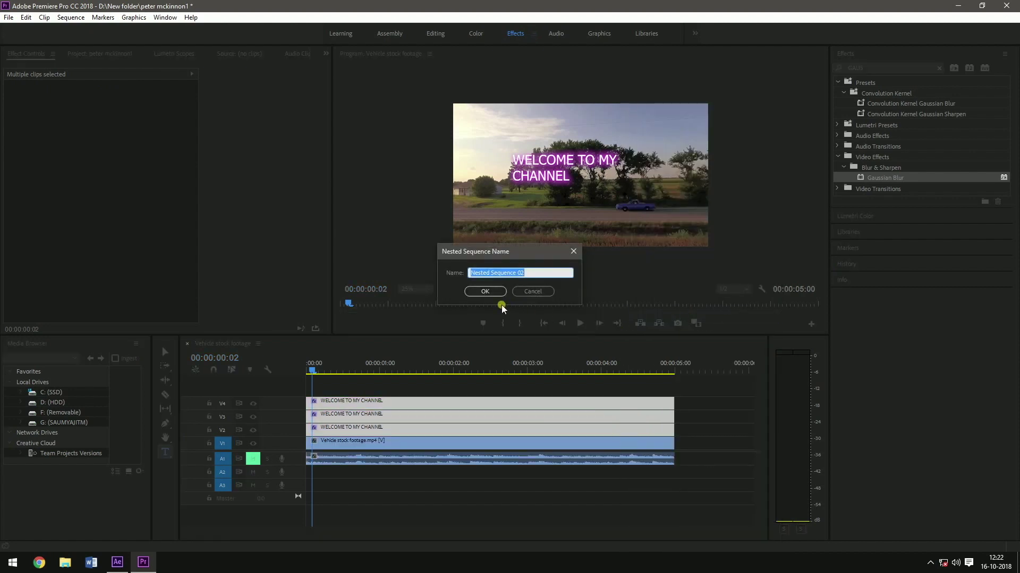
{"action": "left_click", "coordinate": [485, 291]}
{"action": "key", "text": "c"}
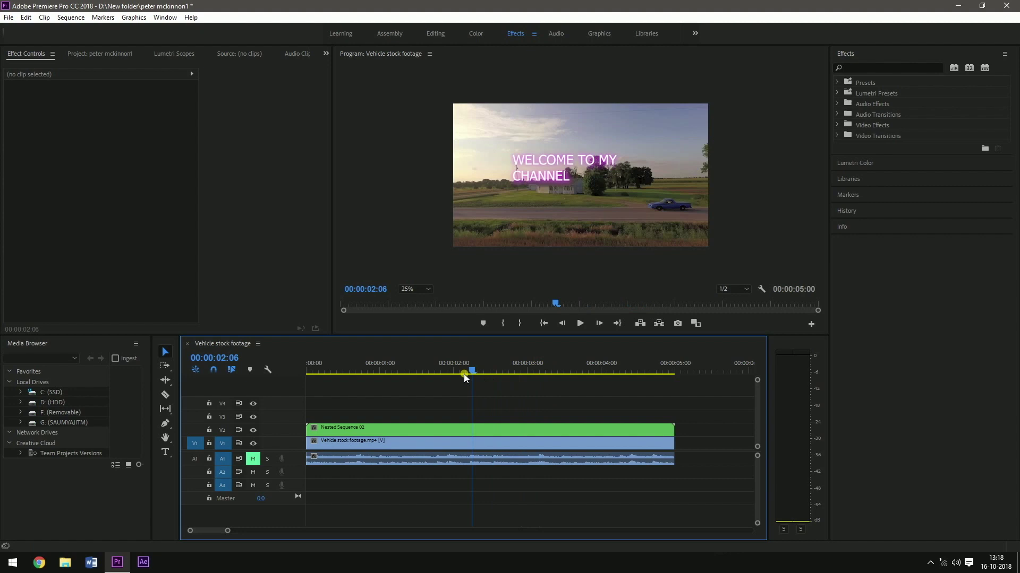
Replace the footage, nested title and audio clips with an After Effects composition.
{"action": "left_click_drag", "start_coordinate": [463, 374], "coordinate": [406, 374]}
{"action": "left_click", "coordinate": [451, 404]}
{"action": "left_click_drag", "start_coordinate": [456, 421], "coordinate": [437, 464]}
{"action": "right_click", "coordinate": [437, 464]}
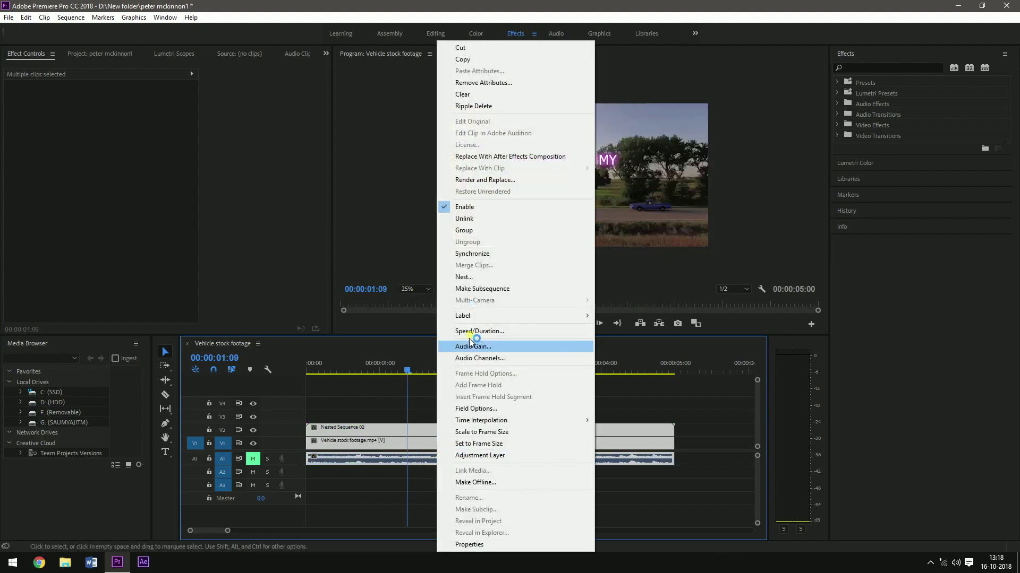
{"action": "left_click", "coordinate": [504, 157]}
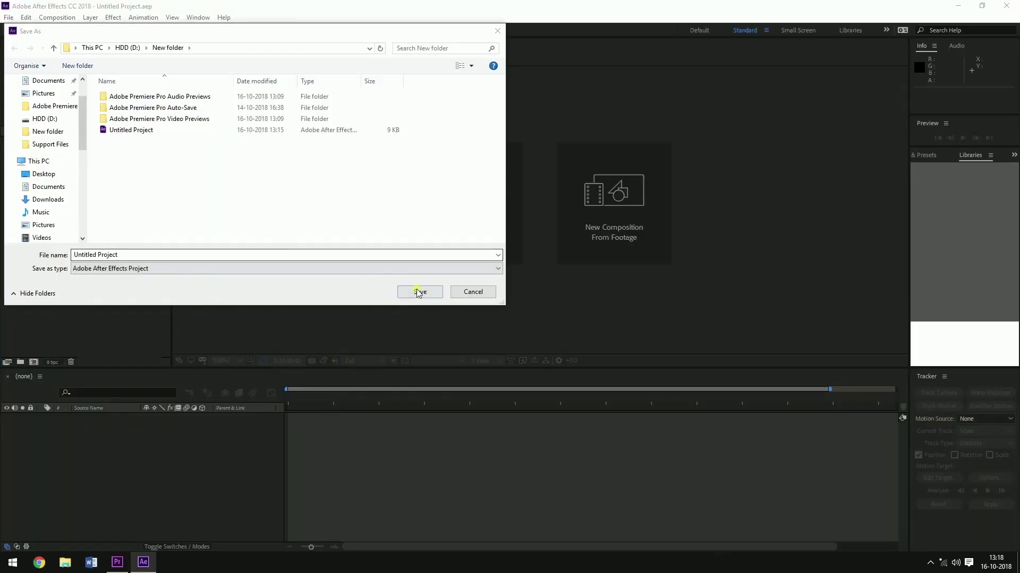
Save the project as Untitled Project.aep, replacing the existing file, and preview the linked comp.
{"action": "left_click", "coordinate": [419, 292]}
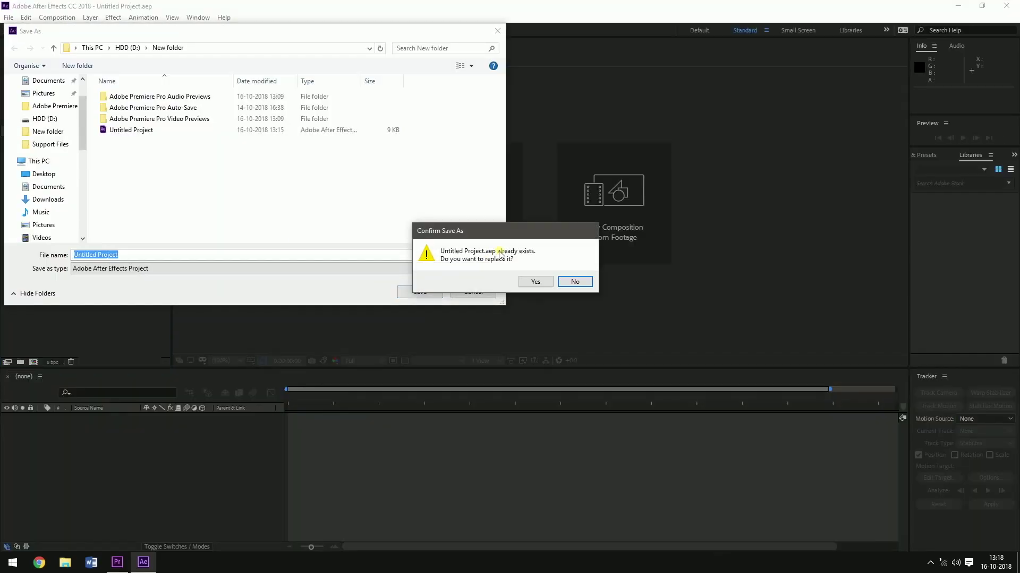
{"action": "left_click", "coordinate": [535, 282]}
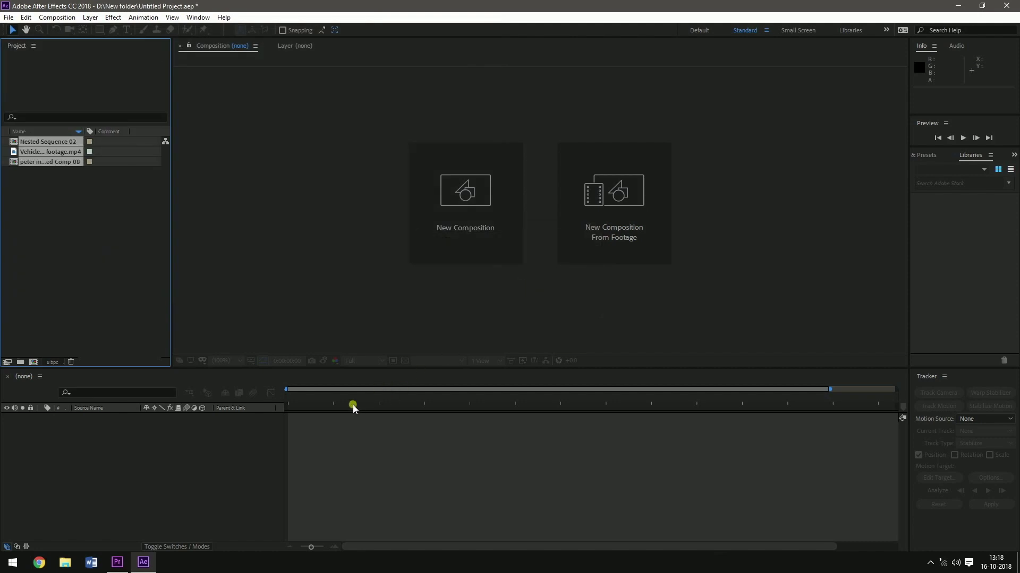
{"action": "key", "text": "space"}
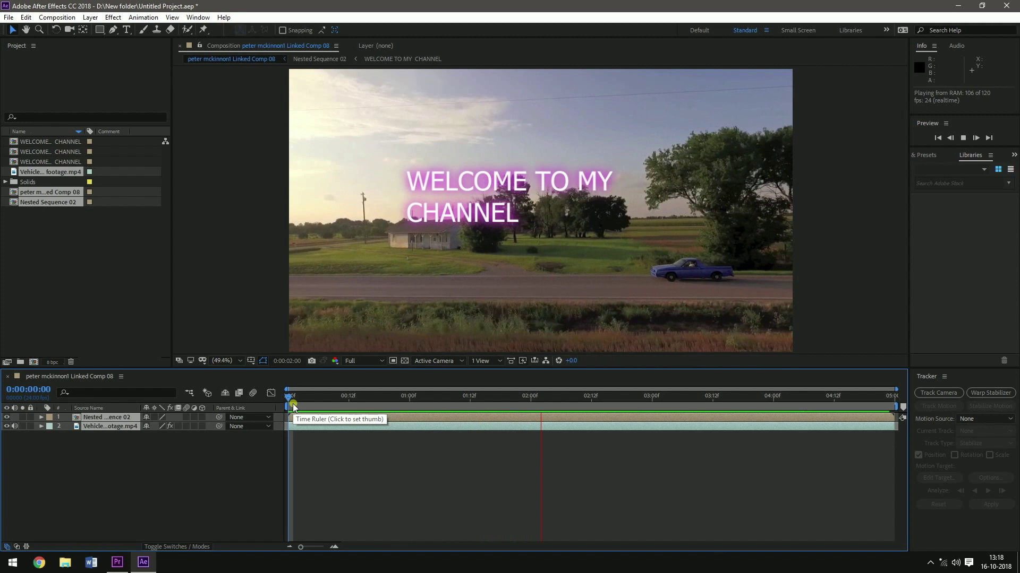
{"action": "key", "text": "space"}
{"action": "left_click", "coordinate": [243, 440]}
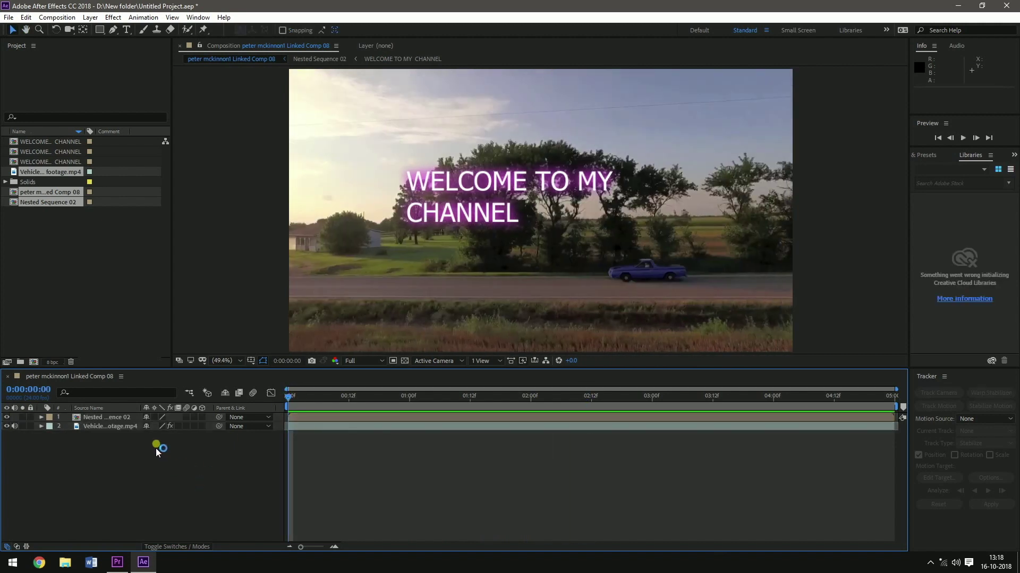
Track the car in the vehicle footage with Track Point 1, analysing forward.
{"action": "left_click", "coordinate": [121, 430]}
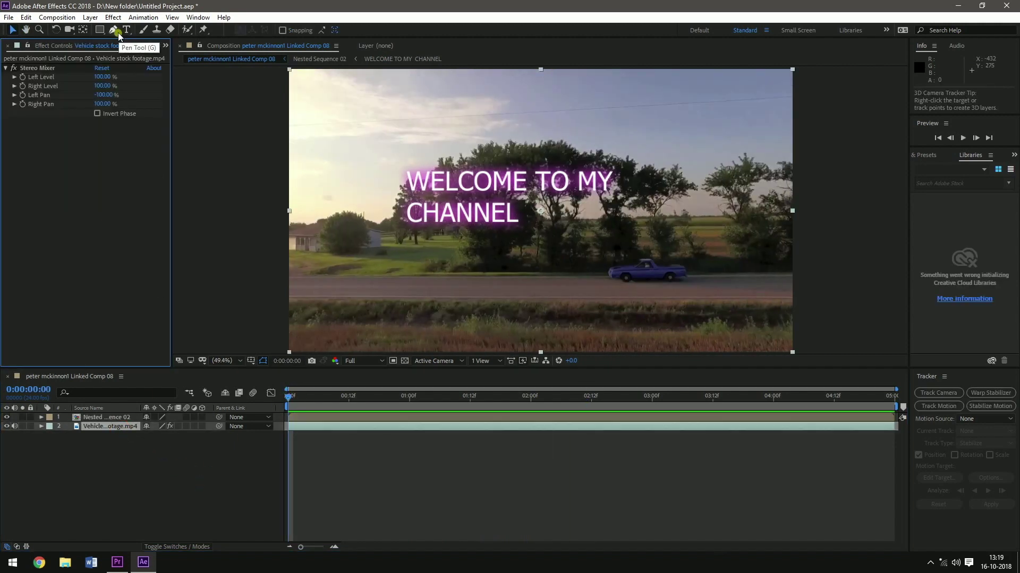
{"action": "left_click", "coordinate": [144, 17]}
{"action": "left_click", "coordinate": [192, 236]}
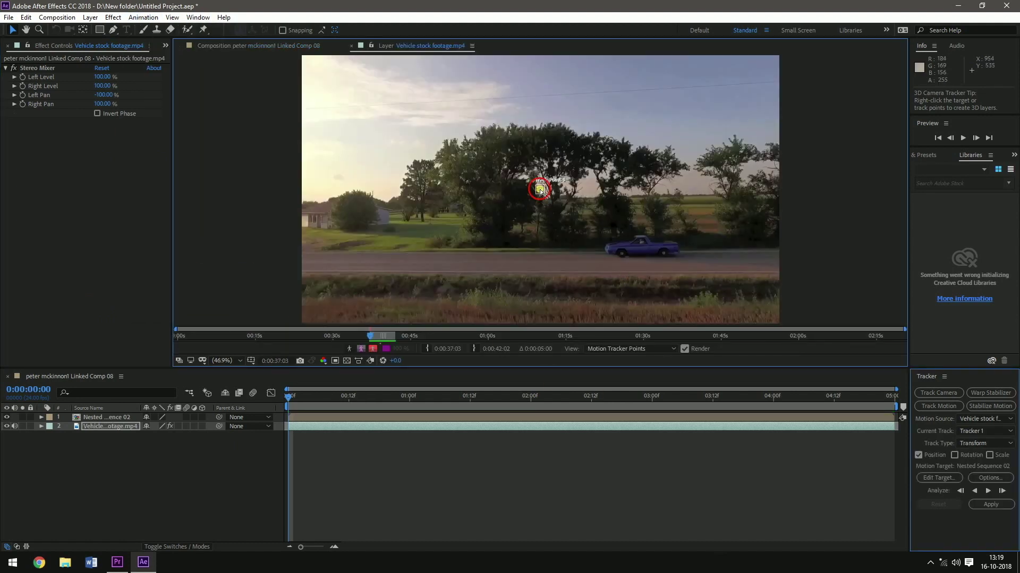
{"action": "left_click", "coordinate": [611, 235]}
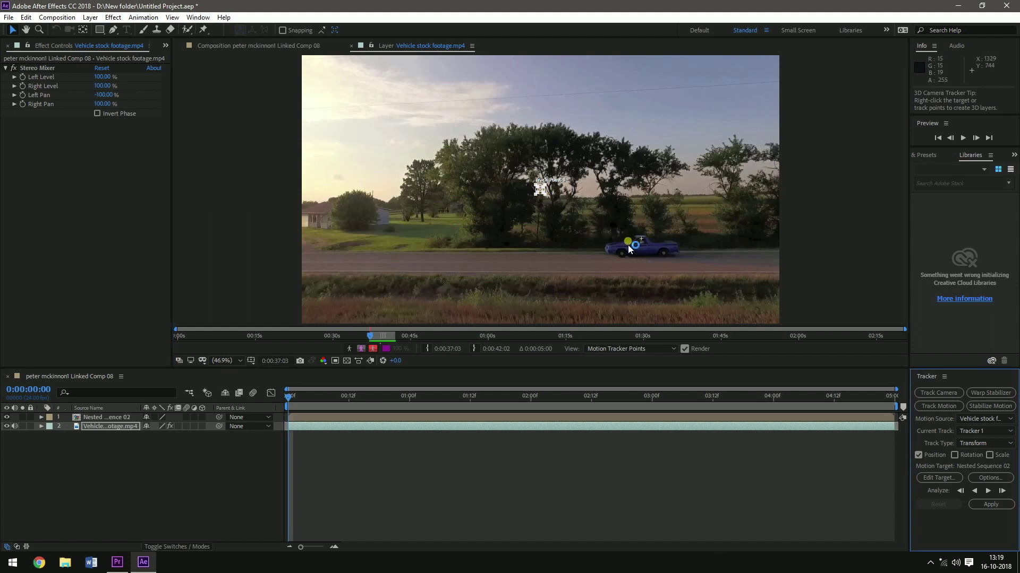
{"action": "left_click_drag", "start_coordinate": [538, 191], "coordinate": [640, 242]}
{"action": "left_click", "coordinate": [739, 298]}
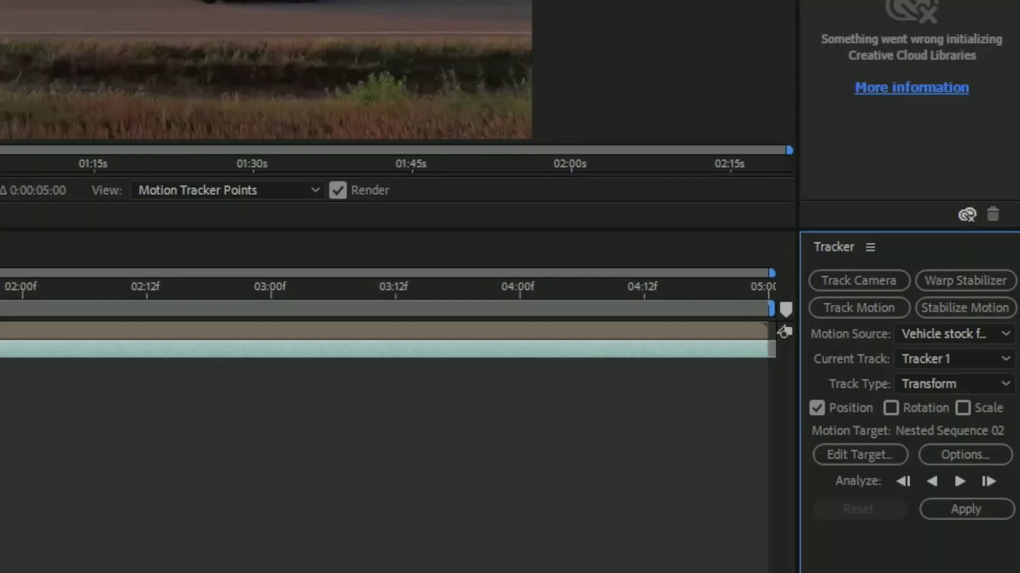
{"action": "left_click", "coordinate": [959, 482]}
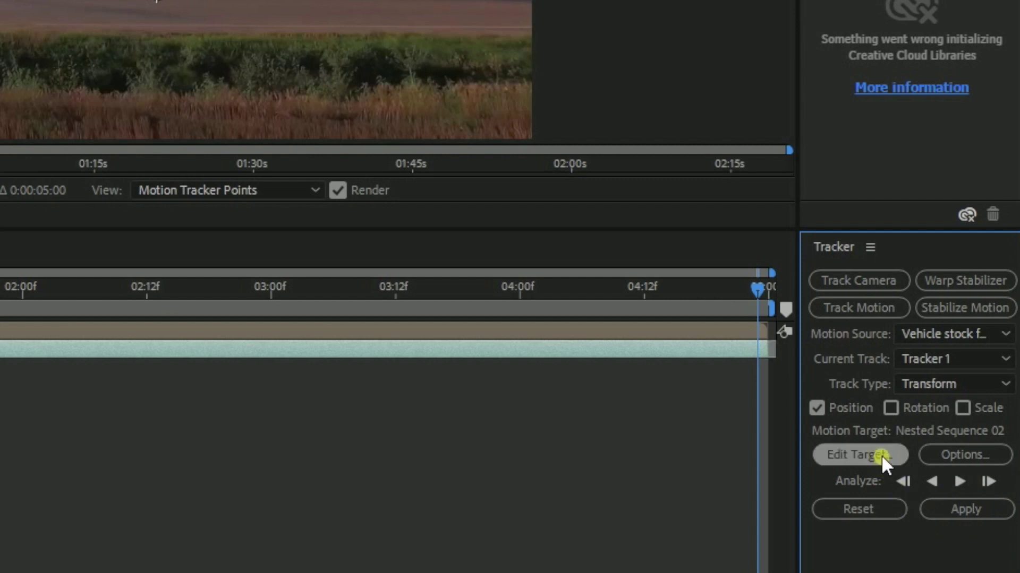
Apply the tracking data to Nested Sequence 02 in X and Y and preview the result.
{"action": "left_click", "coordinate": [881, 455]}
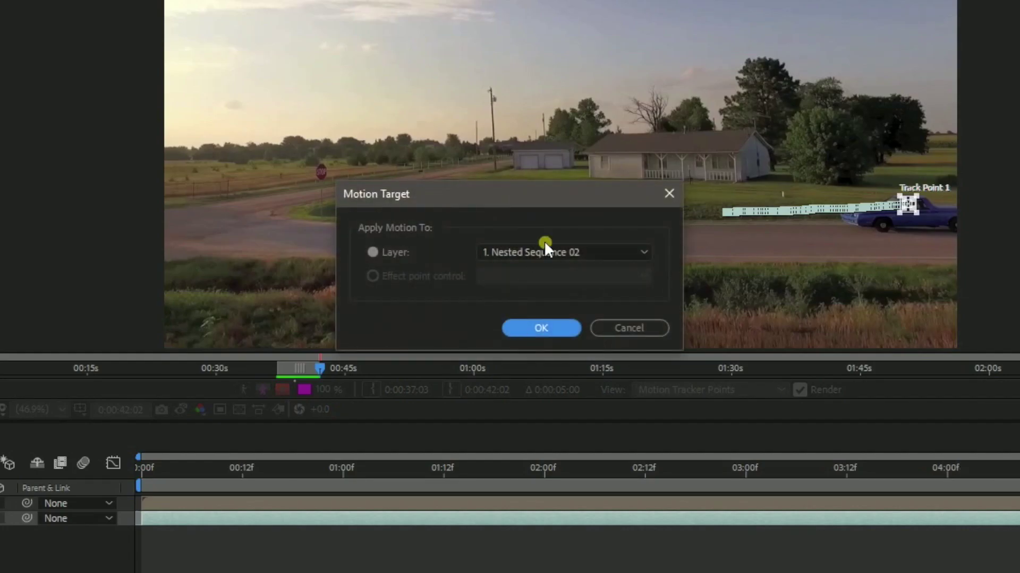
{"action": "left_click", "coordinate": [546, 246]}
{"action": "left_click", "coordinate": [533, 267]}
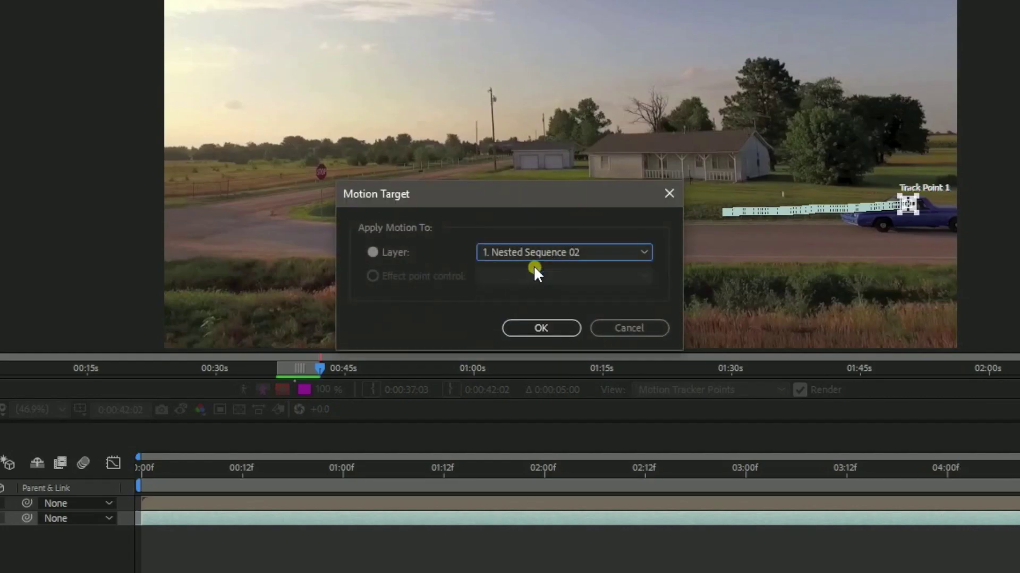
{"action": "left_click", "coordinate": [555, 329]}
{"action": "left_click", "coordinate": [991, 504]}
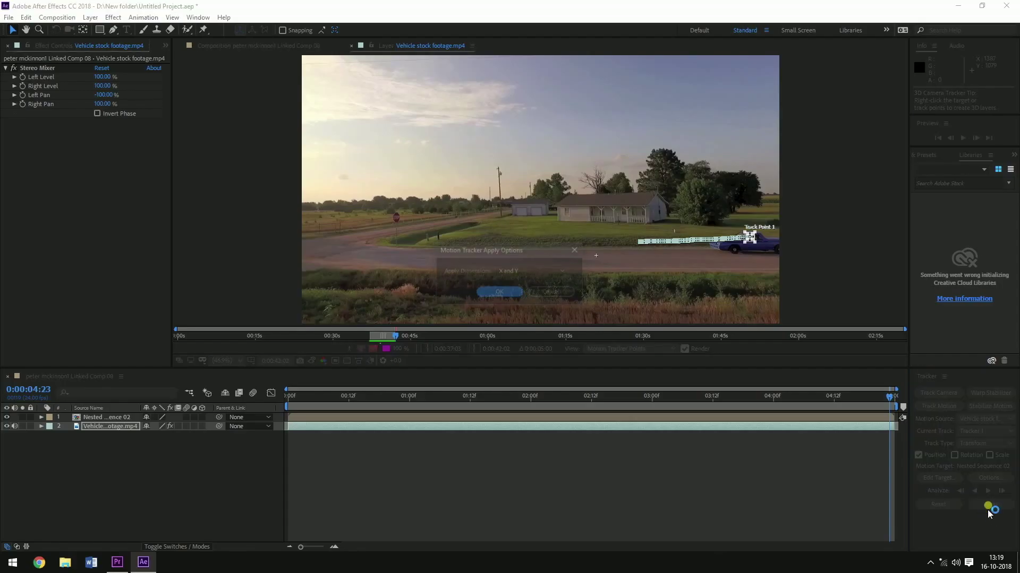
{"action": "left_click", "coordinate": [499, 293]}
{"action": "key", "text": "space"}
{"action": "left_click", "coordinate": [293, 396]}
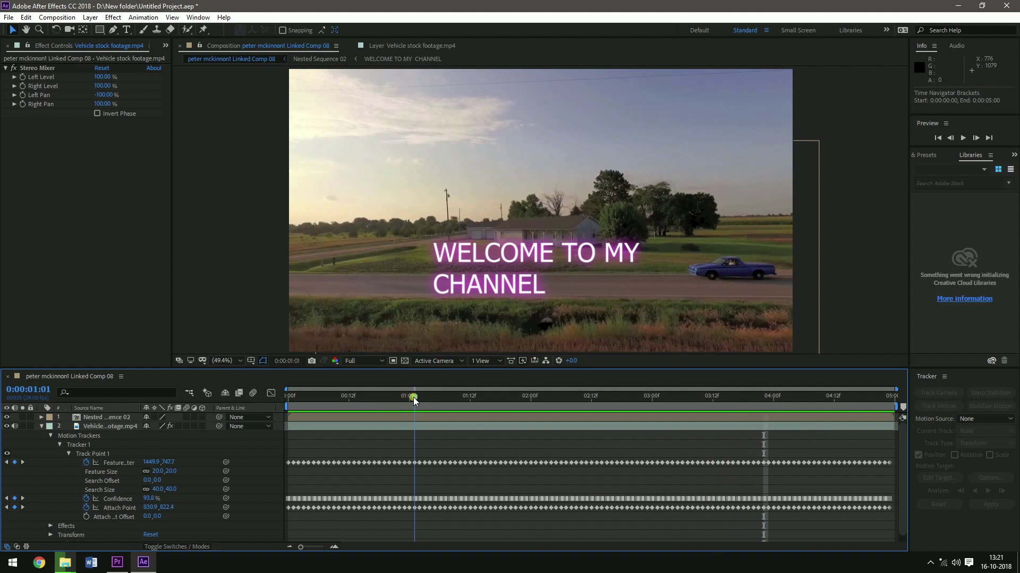
Scrub the comp to verify the title follows the car, then check the linked clip in Premiere Pro.
{"action": "left_click_drag", "start_coordinate": [409, 398], "coordinate": [485, 398]}
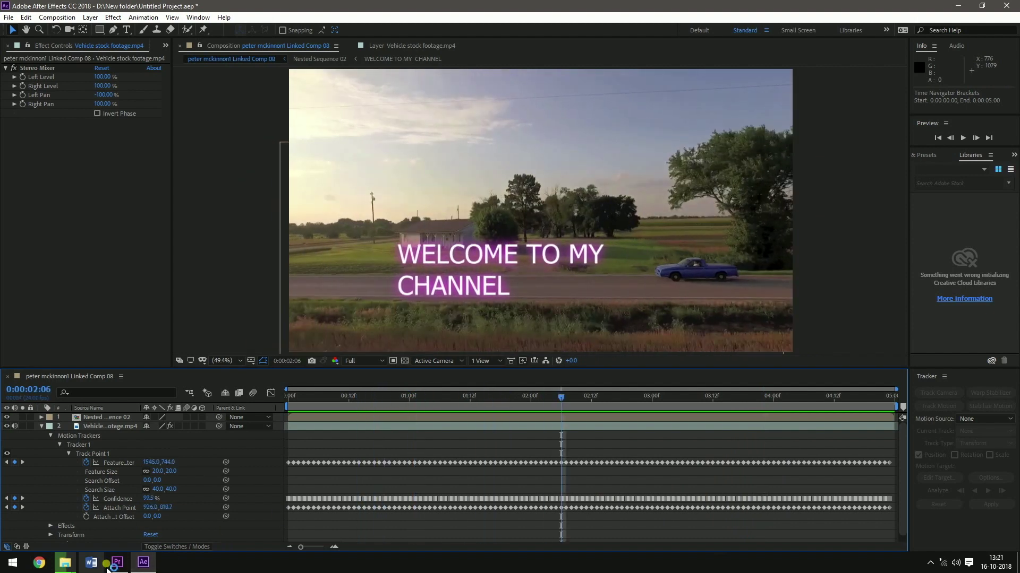
{"action": "left_click", "coordinate": [117, 562]}
{"action": "left_click_drag", "start_coordinate": [336, 353], "coordinate": [429, 378]}
{"action": "left_click", "coordinate": [363, 431]}
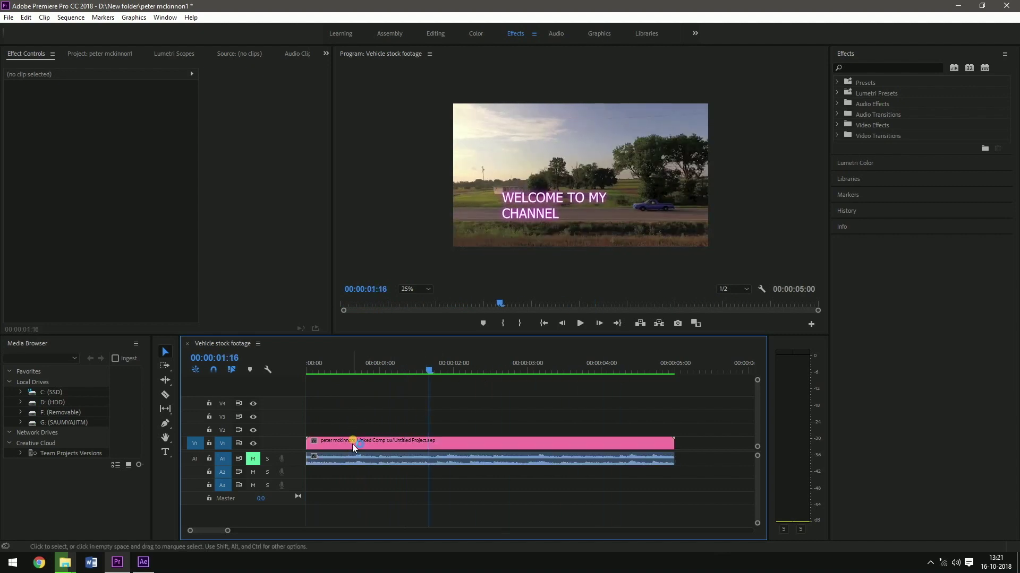
{"action": "left_click", "coordinate": [353, 446]}
{"action": "left_click", "coordinate": [402, 412]}
{"action": "left_click", "coordinate": [321, 370]}
{"action": "key", "text": "space"}
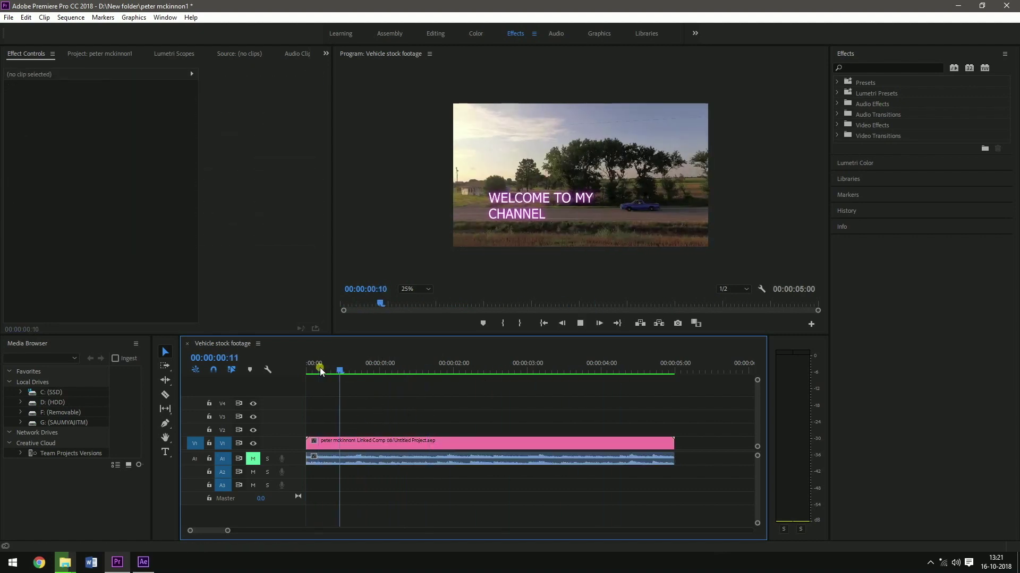